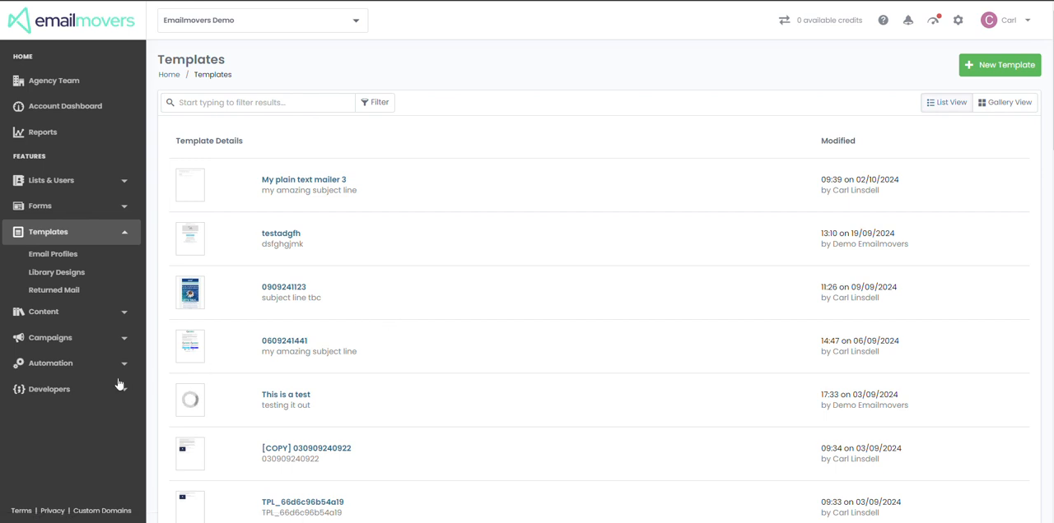
# Start a new automation of the Custom Workflow type
pyautogui.click(59, 368)
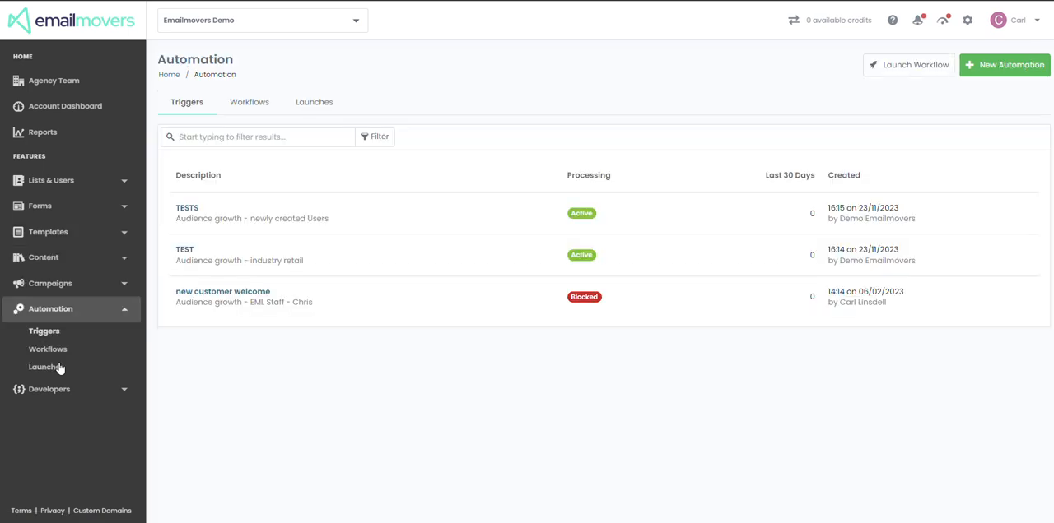
pyautogui.click(998, 66)
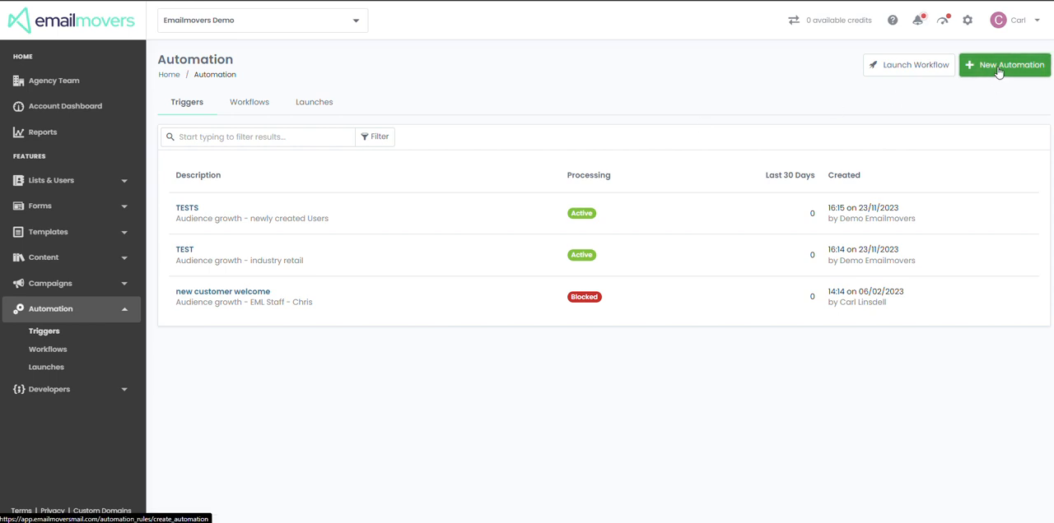
pyautogui.click(522, 241)
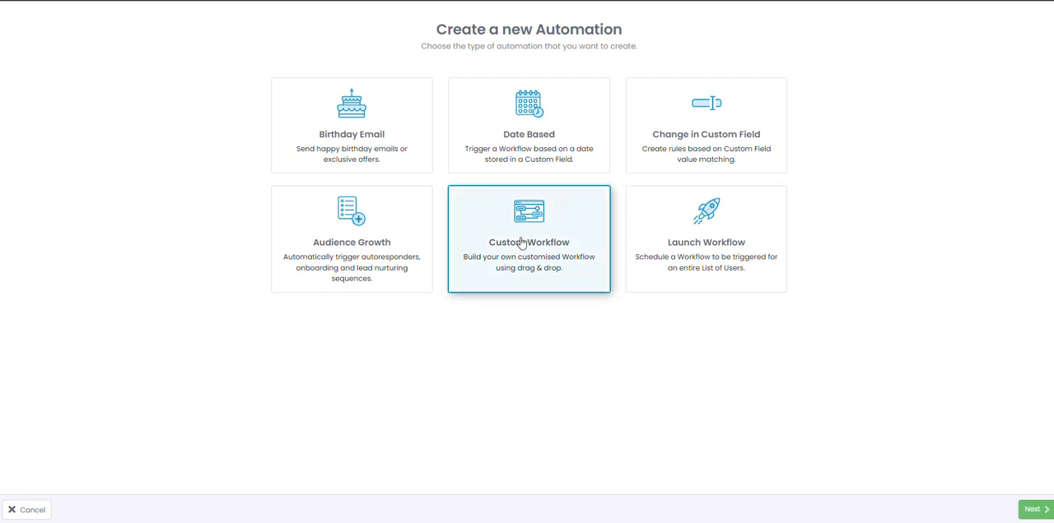
pyautogui.click(1023, 508)
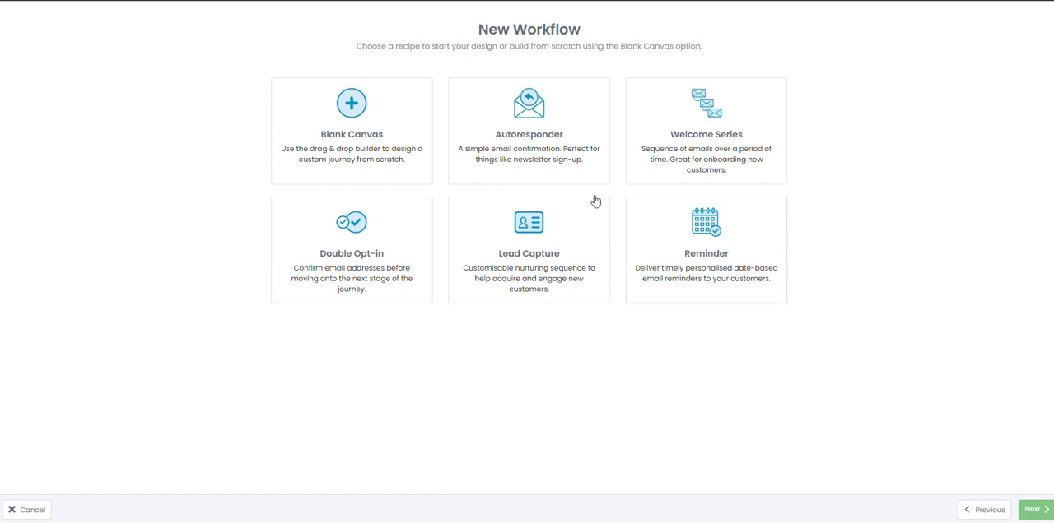
# Create the workflow from the Blank Canvas recipe with the description "021024 Sequence"
pyautogui.click(350, 144)
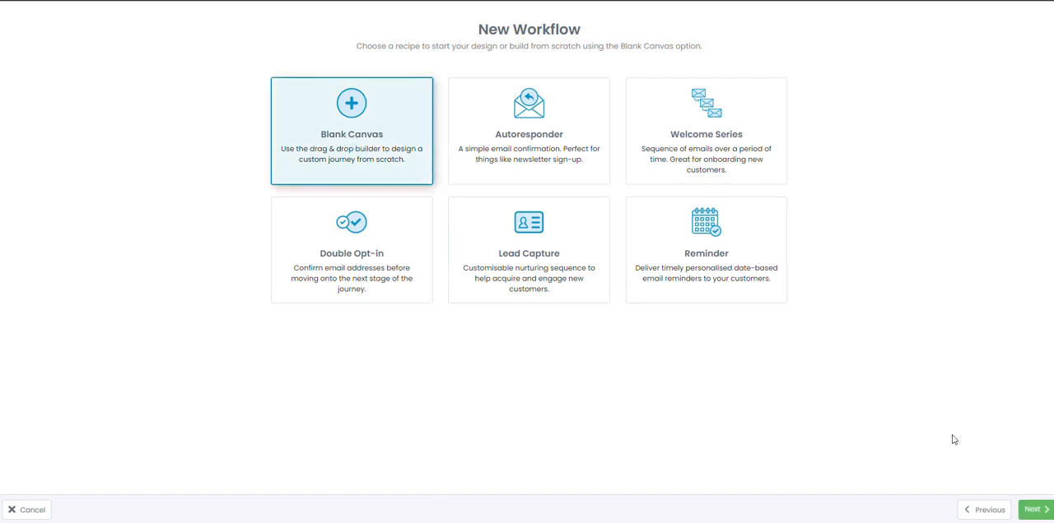
pyautogui.click(1032, 511)
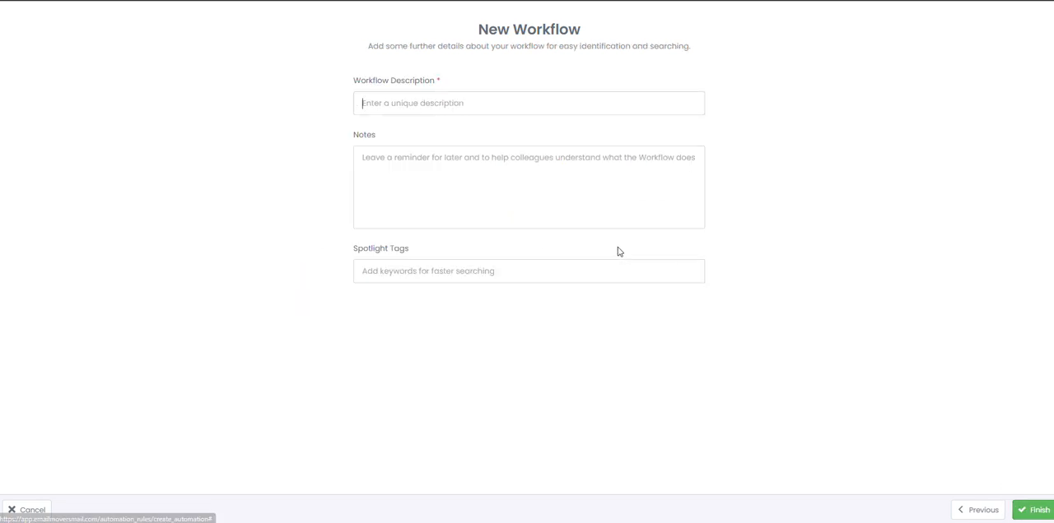
pyautogui.write('C')
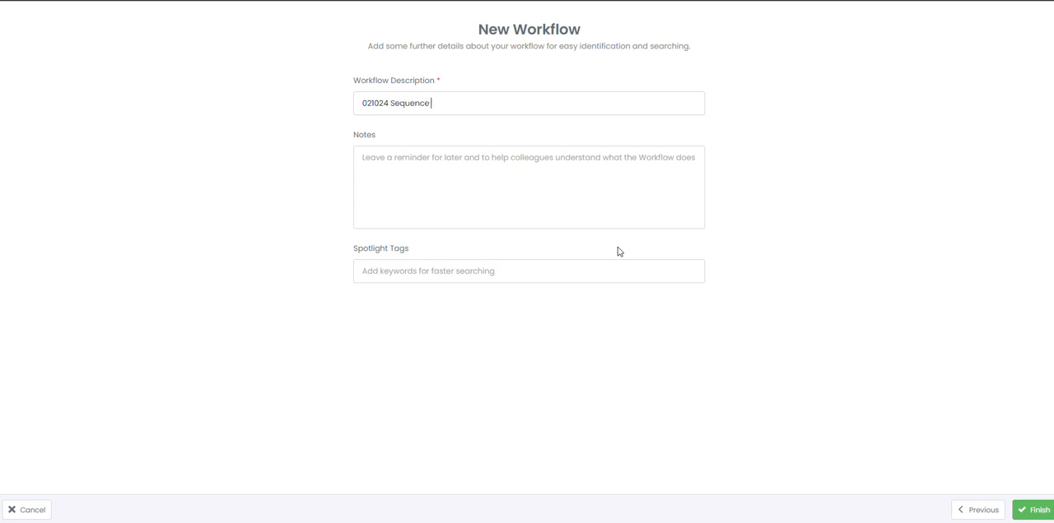
pyautogui.click(1029, 512)
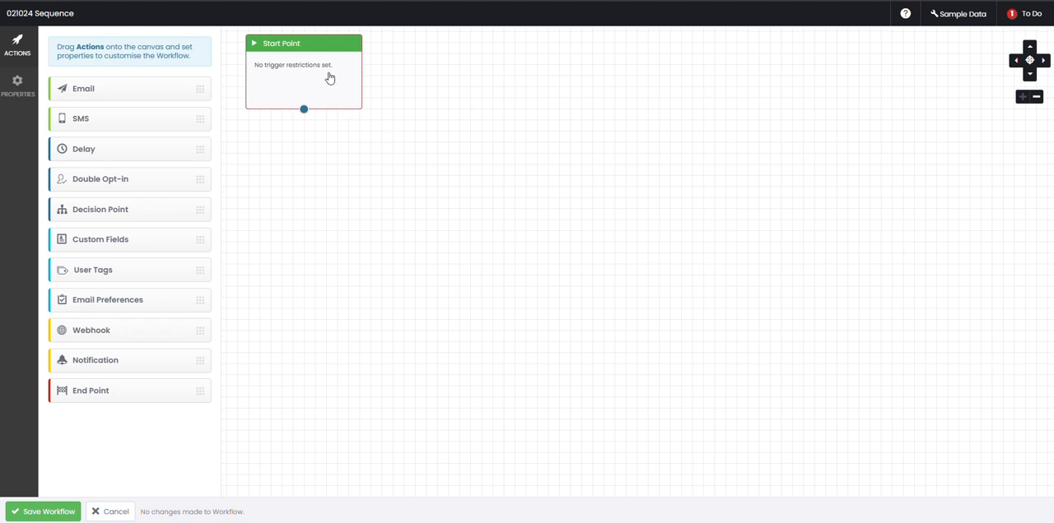
# Move the Start Point to the upper middle of the canvas and add an Email action directly below, connected to it
pyautogui.moveTo(329, 79); pyautogui.dragTo(587, 95)
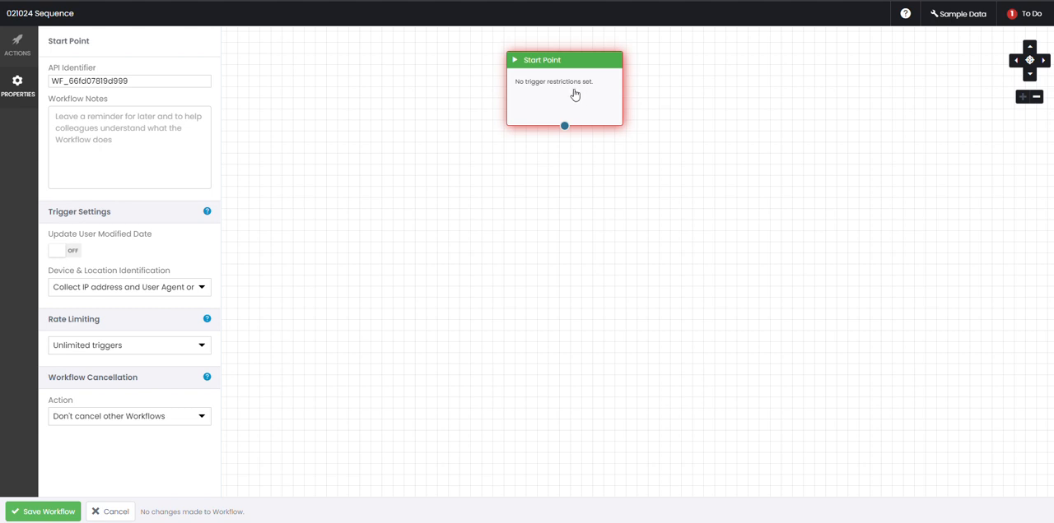
pyautogui.click(18, 45)
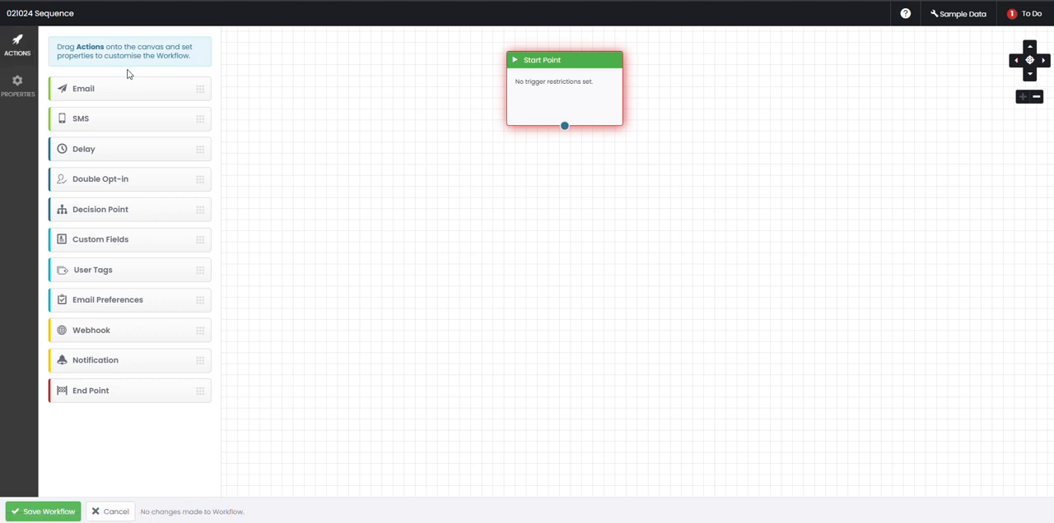
pyautogui.moveTo(128, 87); pyautogui.dragTo(516, 203)
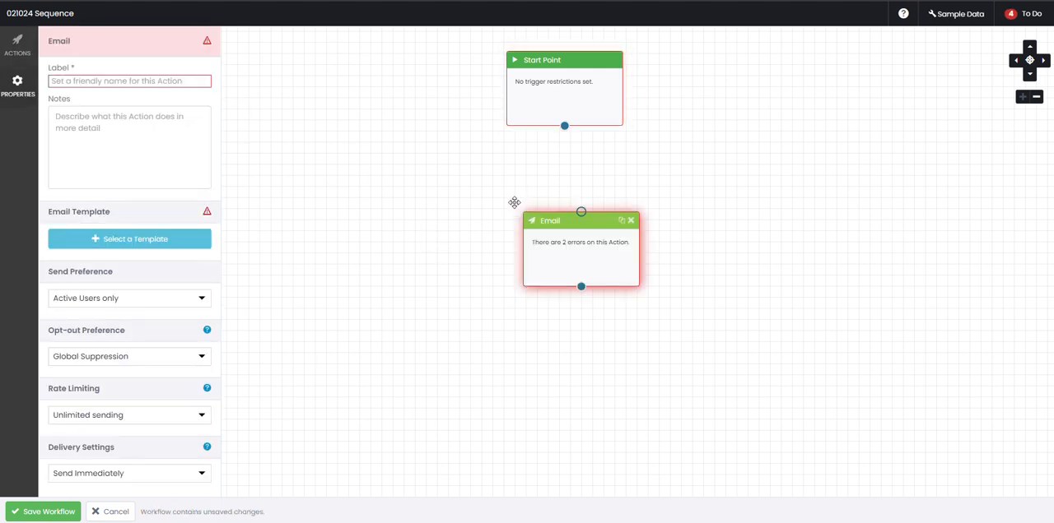
pyautogui.moveTo(590, 238); pyautogui.dragTo(570, 206)
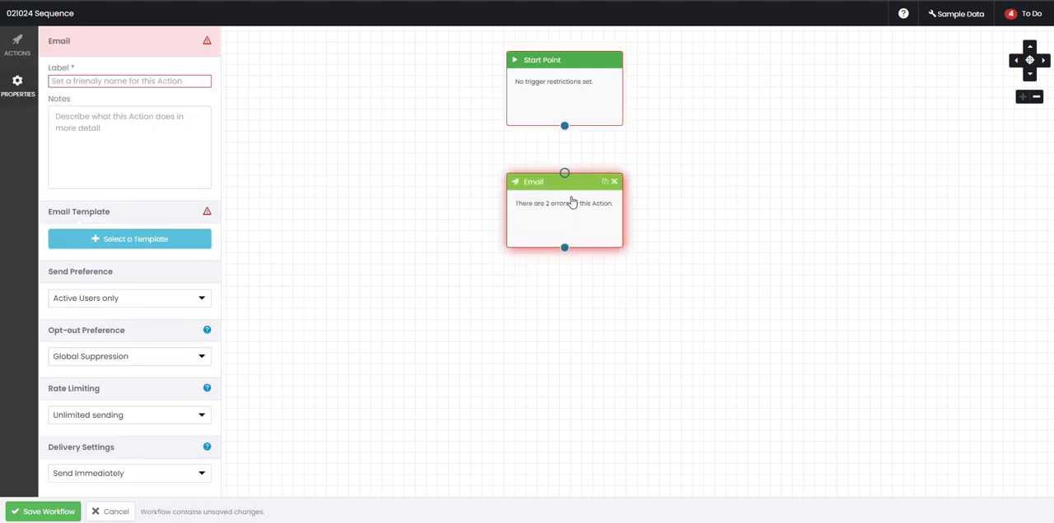
pyautogui.moveTo(564, 126); pyautogui.dragTo(570, 182)
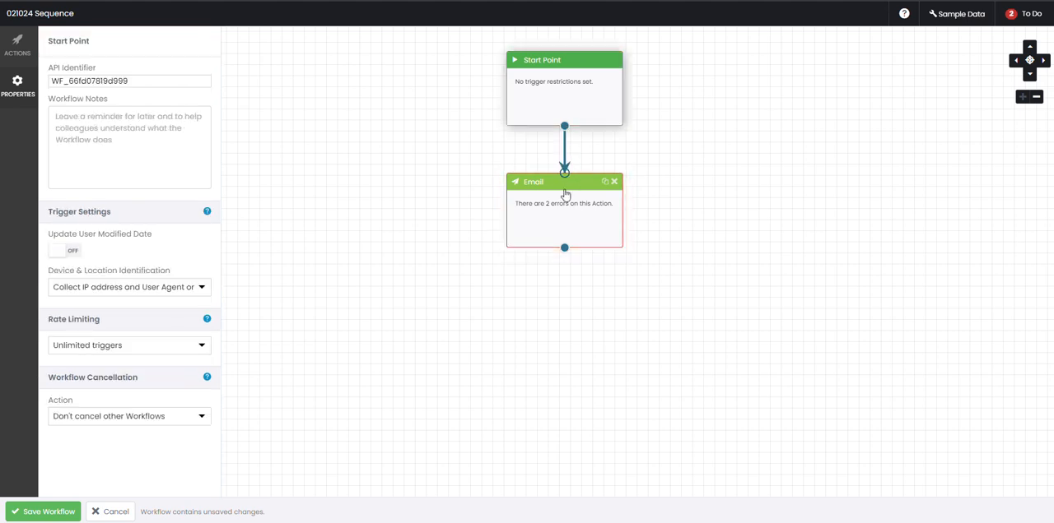
# Label the first Email action "Email 1" and assign it the "My plain text mailer 3" template
pyautogui.click(564, 194)
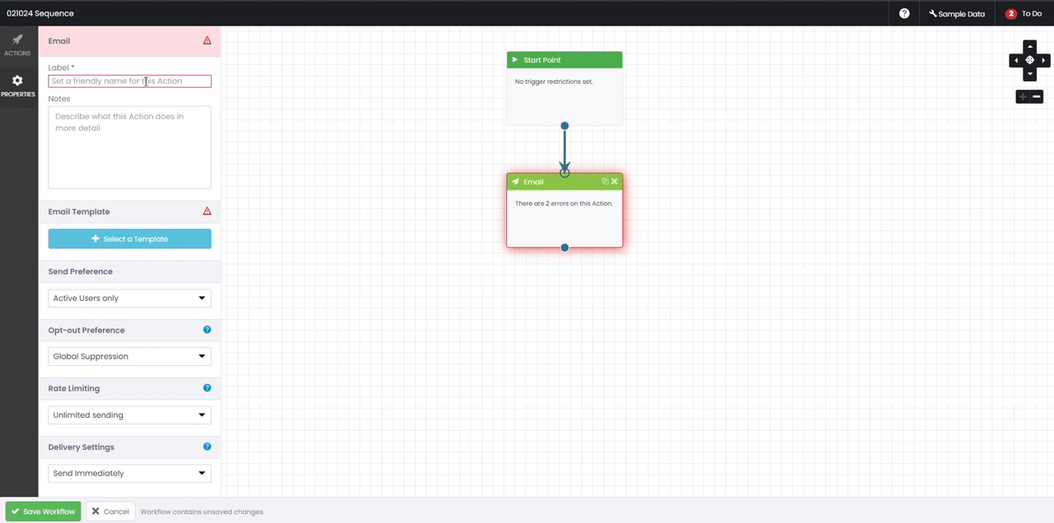
pyautogui.write('Email 1')
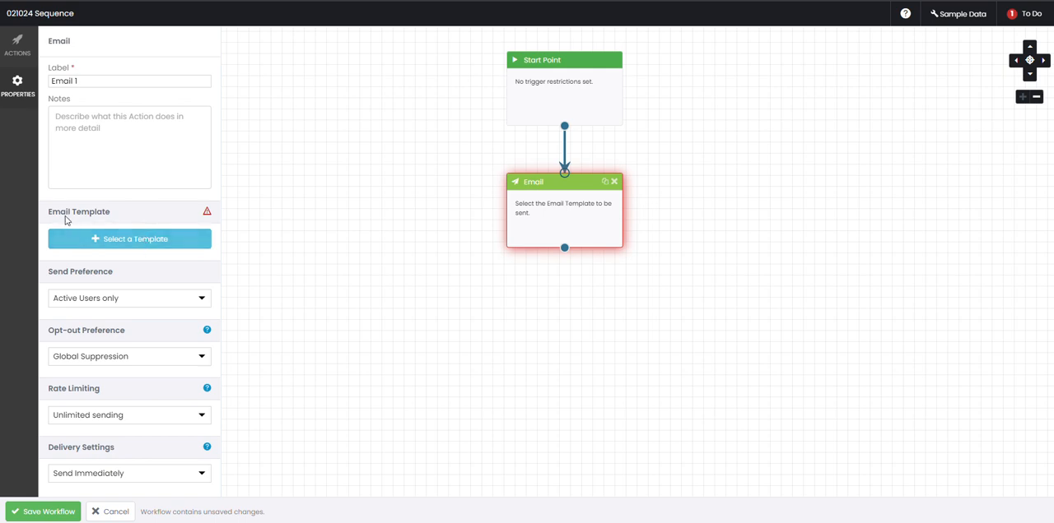
pyautogui.click(115, 238)
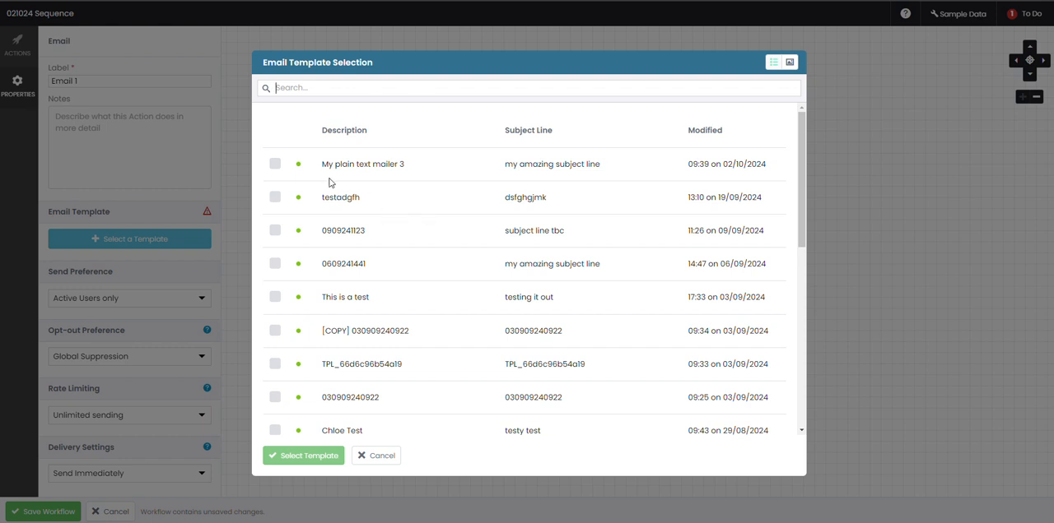
pyautogui.click(275, 164)
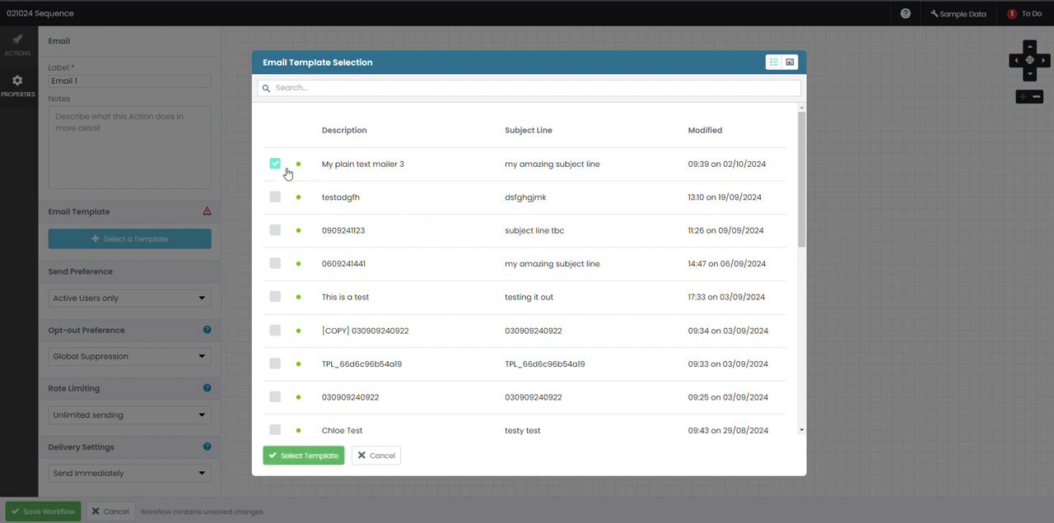
pyautogui.click(318, 461)
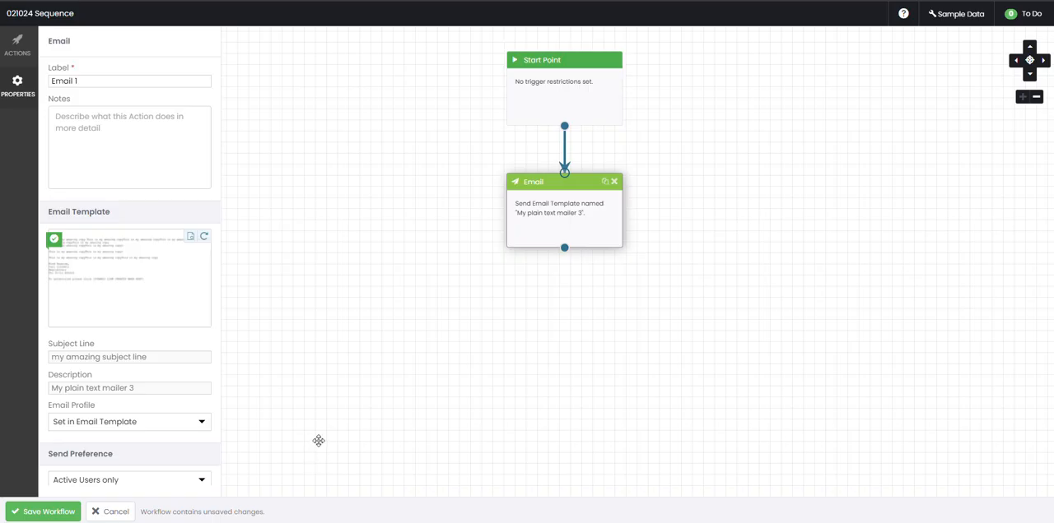
# Add a Delay action directly below the first Email action and connect the email to it
pyautogui.click(329, 259)
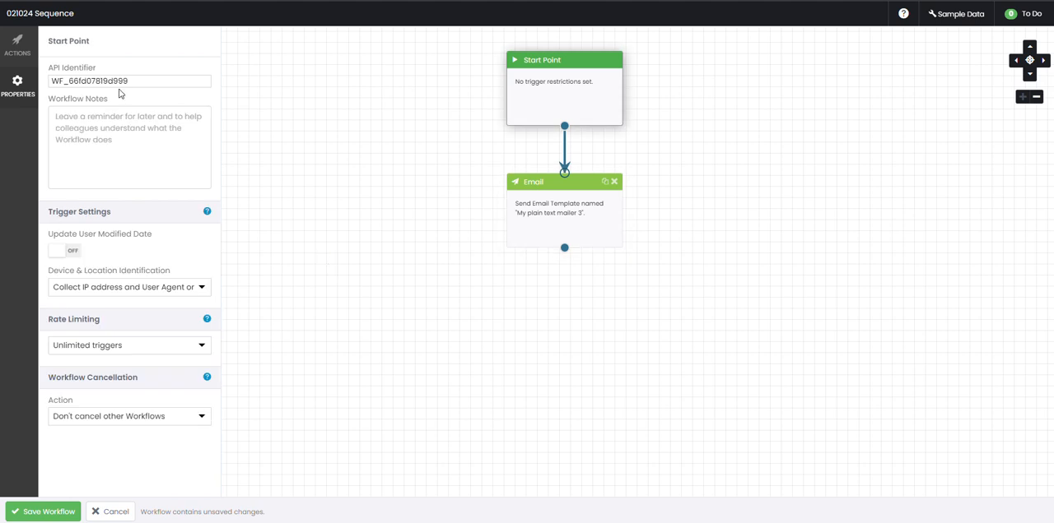
pyautogui.click(23, 48)
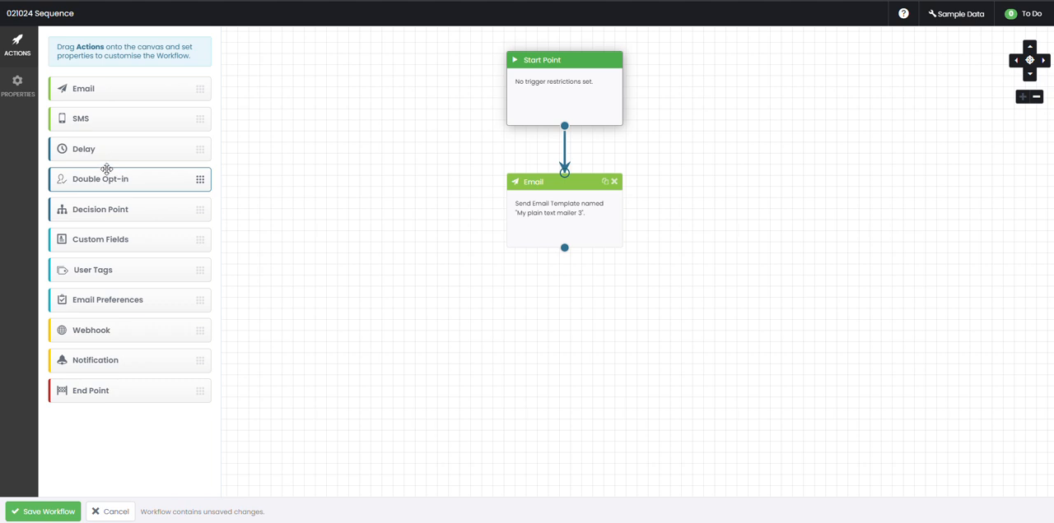
pyautogui.moveTo(103, 153); pyautogui.dragTo(502, 298)
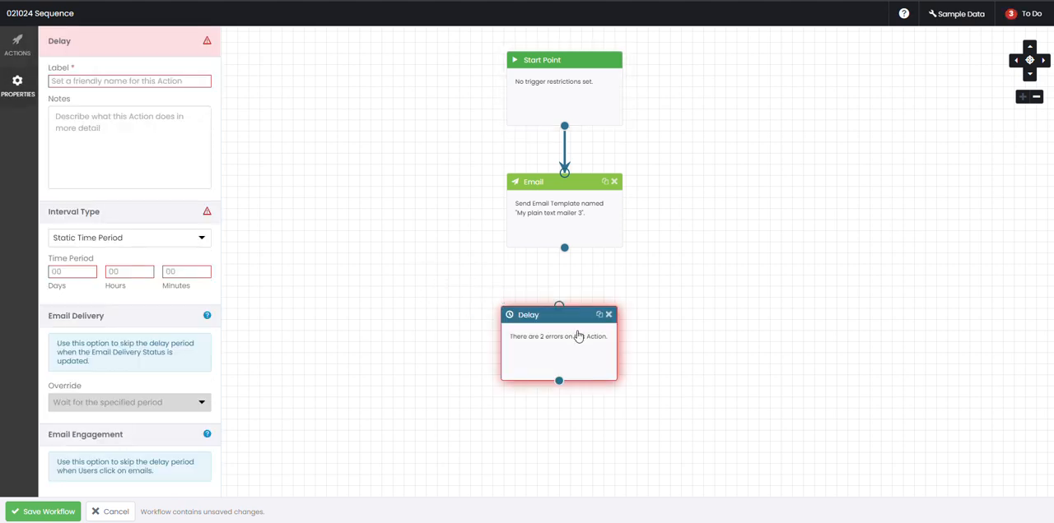
pyautogui.moveTo(581, 336); pyautogui.dragTo(585, 314)
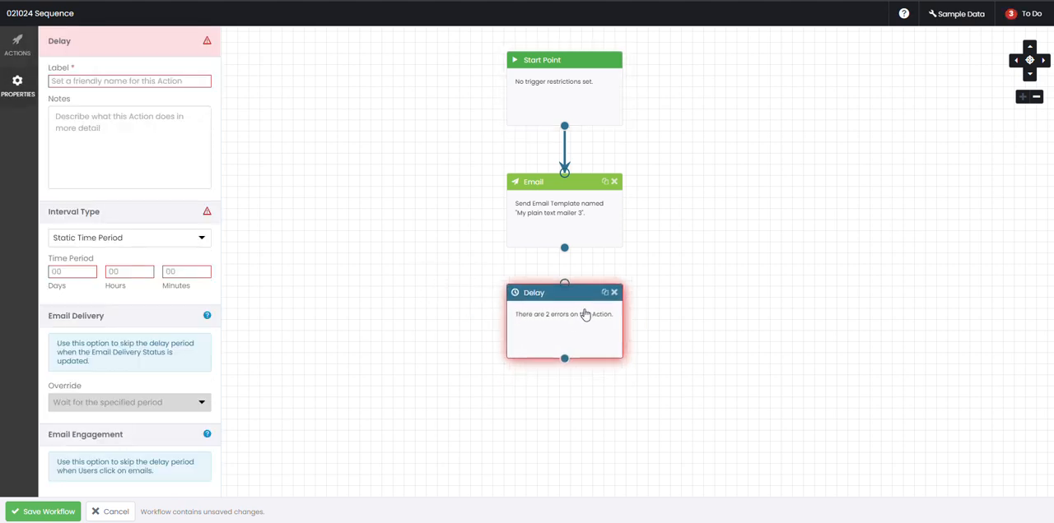
pyautogui.moveTo(566, 259); pyautogui.dragTo(568, 294)
# Label the Delay action "Delay 1" and set its static time period to 4 days
pyautogui.click(567, 307)
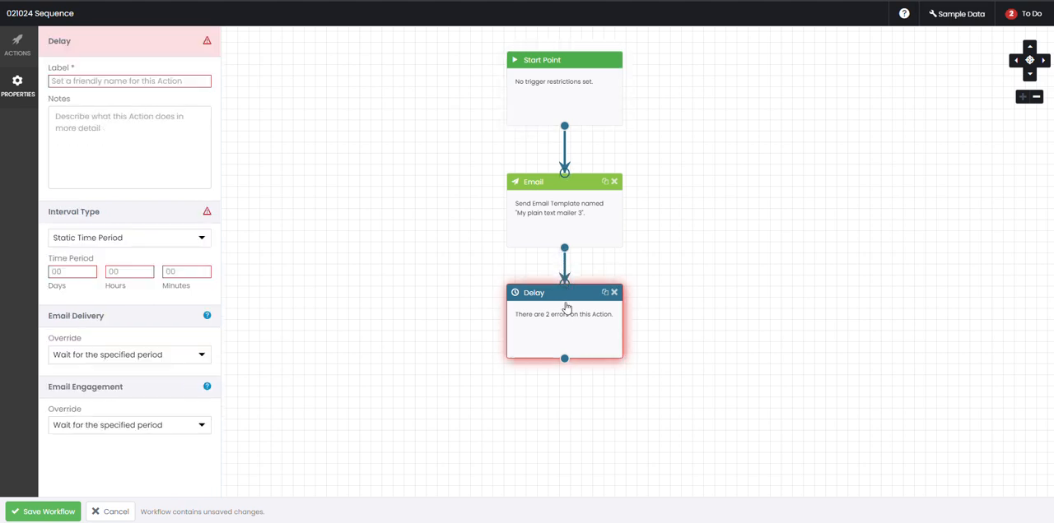
pyautogui.click(164, 85)
pyautogui.write('Delay 1')
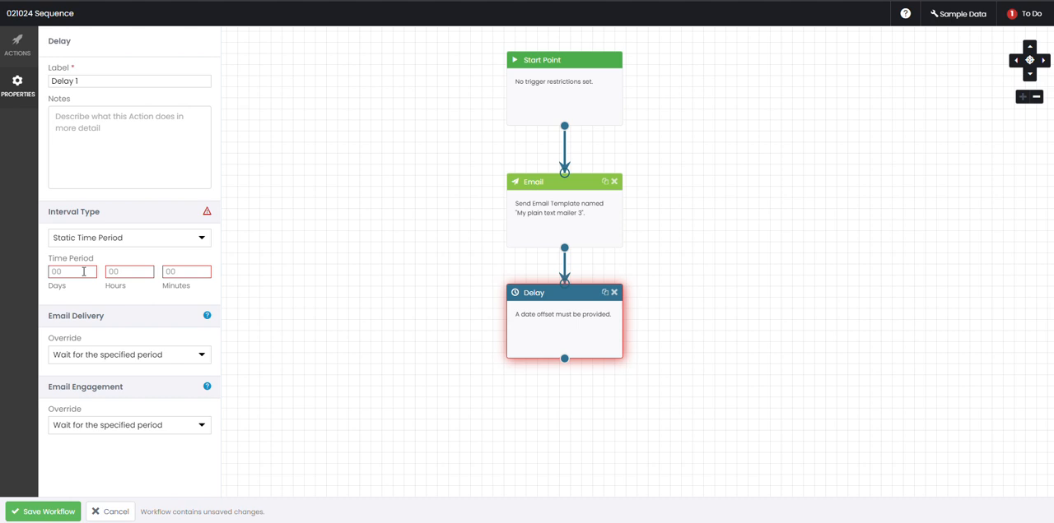
pyautogui.click(83, 272)
pyautogui.write('4')
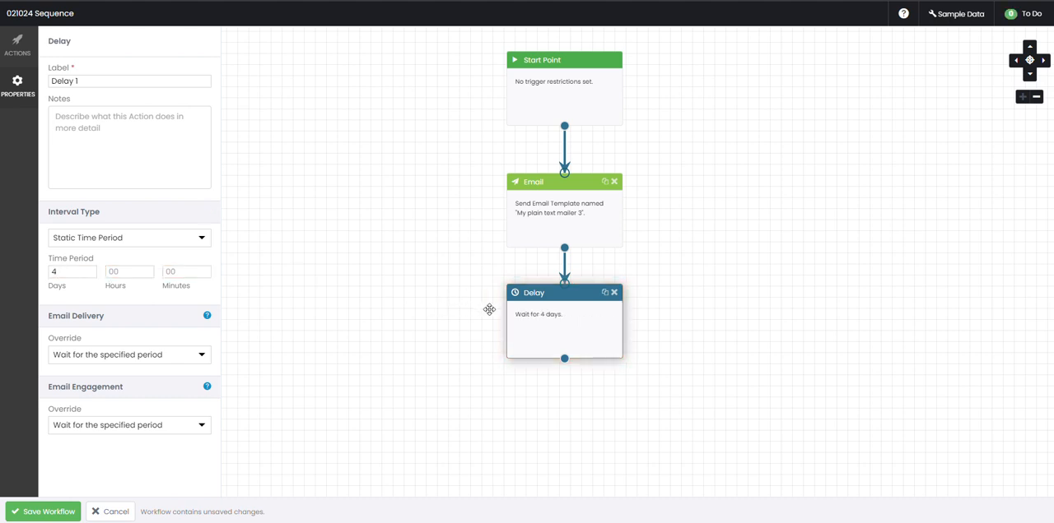
# Add a second Email action below the Delay action and connect the delay to it
pyautogui.click(17, 45)
pyautogui.moveTo(108, 90); pyautogui.dragTo(570, 420)
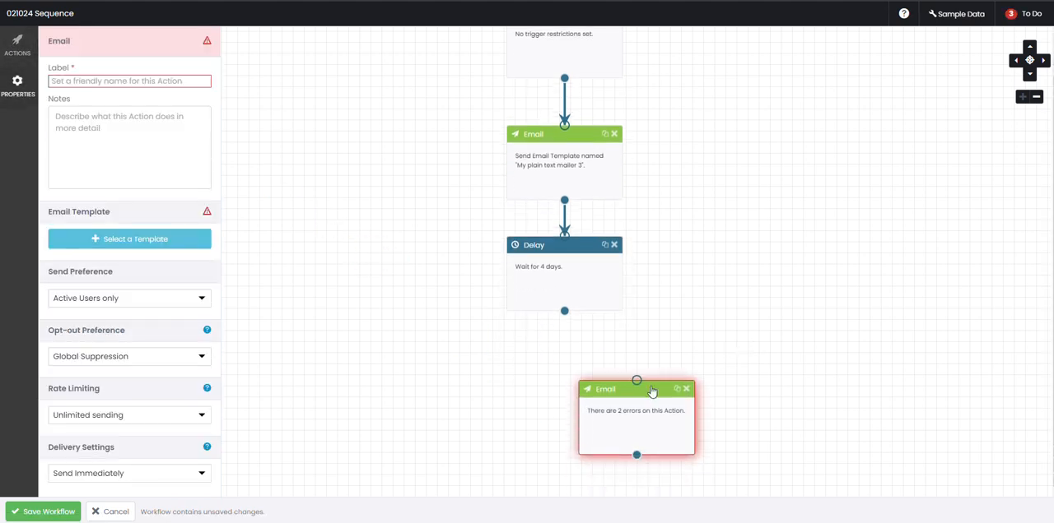
pyautogui.moveTo(642, 402); pyautogui.dragTo(564, 435)
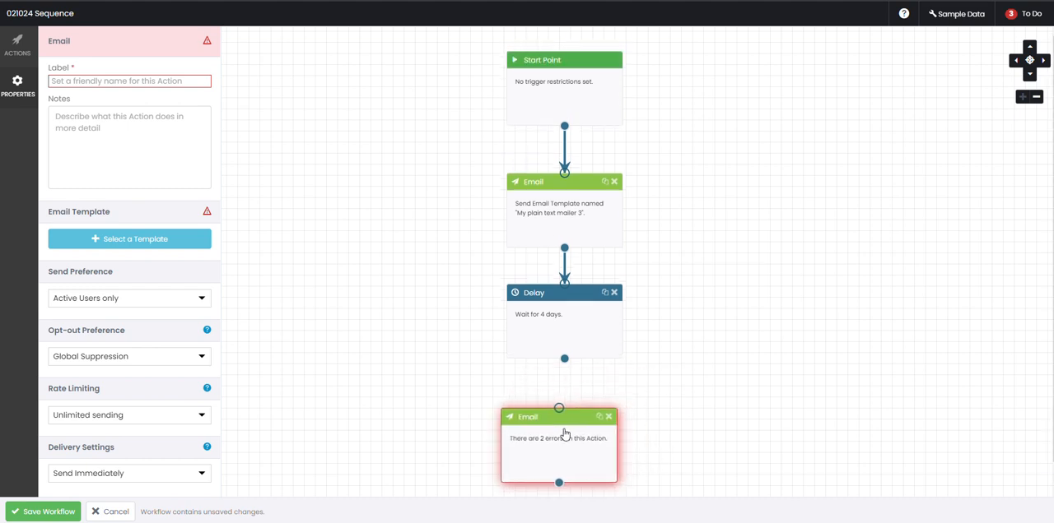
pyautogui.moveTo(566, 368); pyautogui.dragTo(563, 423)
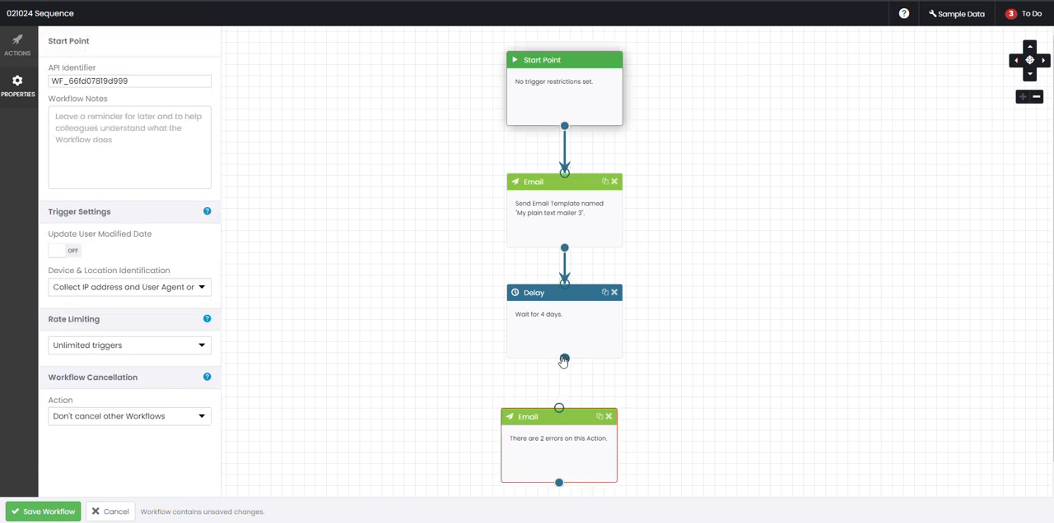
pyautogui.moveTo(564, 363); pyautogui.dragTo(564, 429)
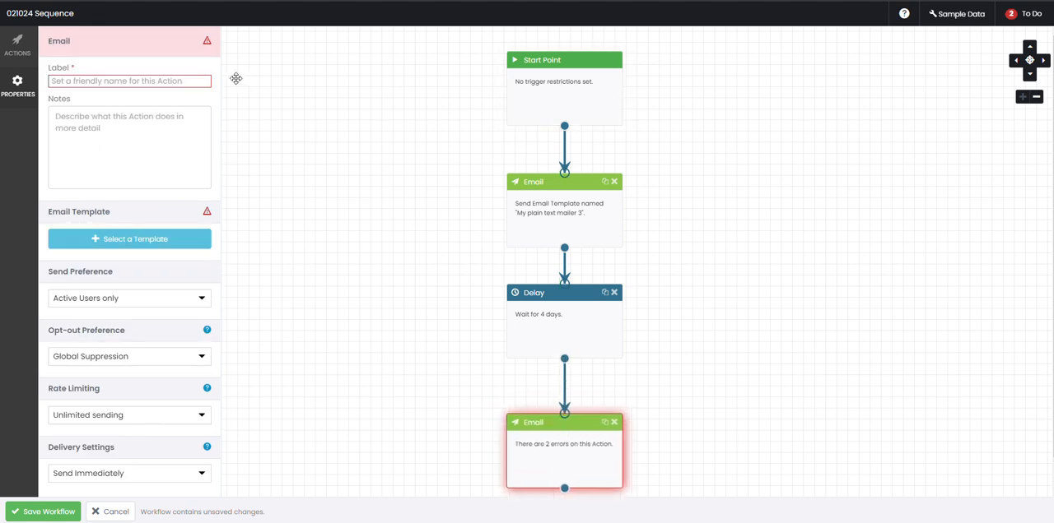
# Label the second Email action "Email 2" and assign it the "My plain text mailer 3" template
pyautogui.click(195, 81)
pyautogui.write('Email 2')
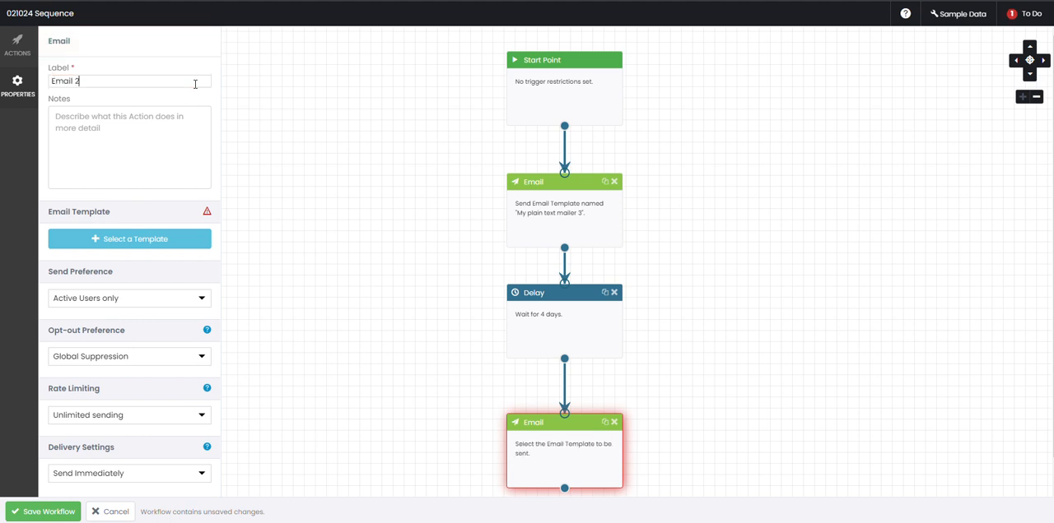
pyautogui.scroll(-1, 195, 83)
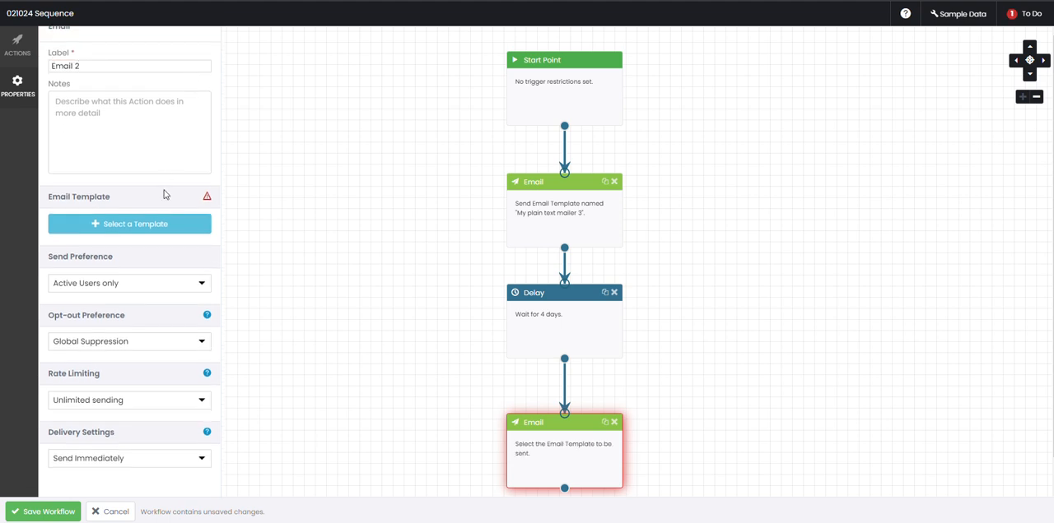
pyautogui.click(161, 222)
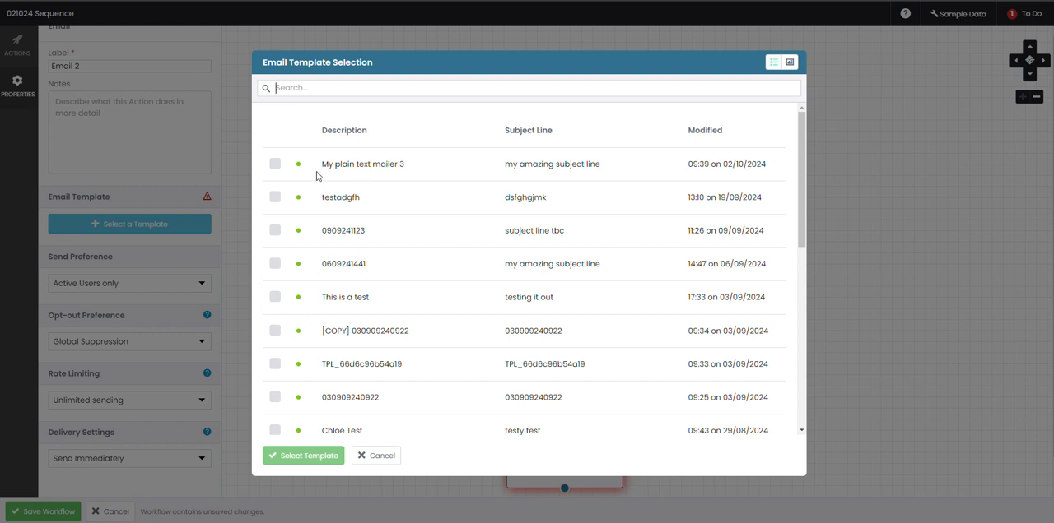
pyautogui.click(275, 164)
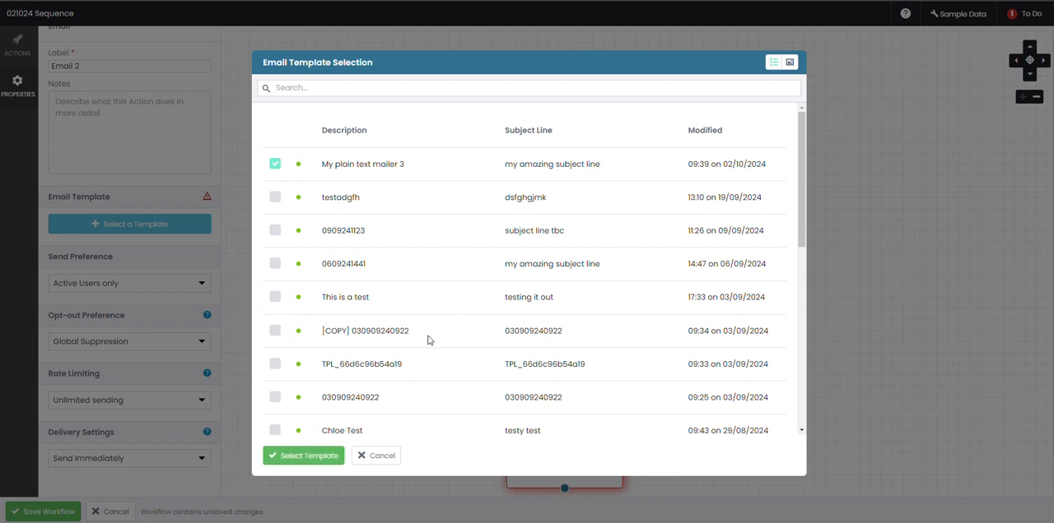
pyautogui.click(334, 454)
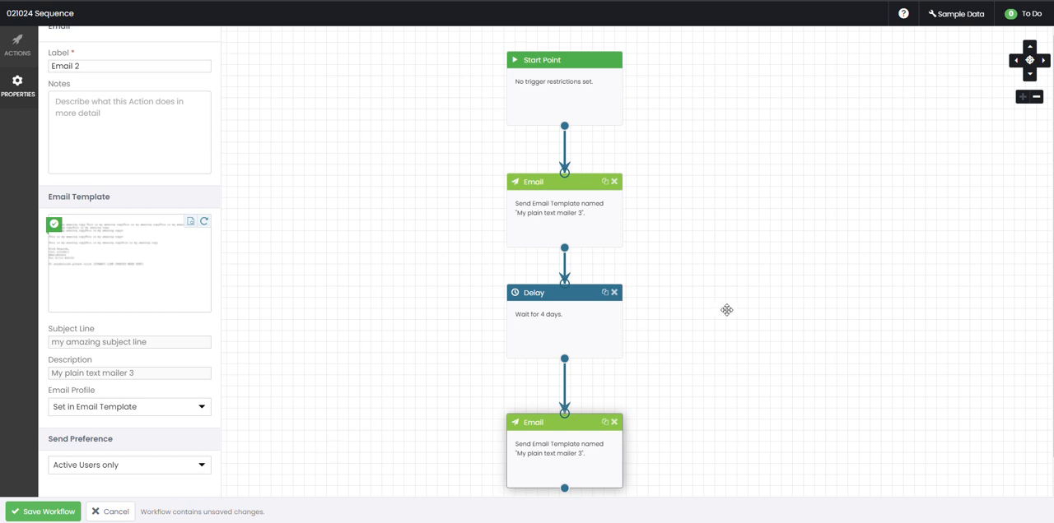
pyautogui.scroll(-1, 727, 311)
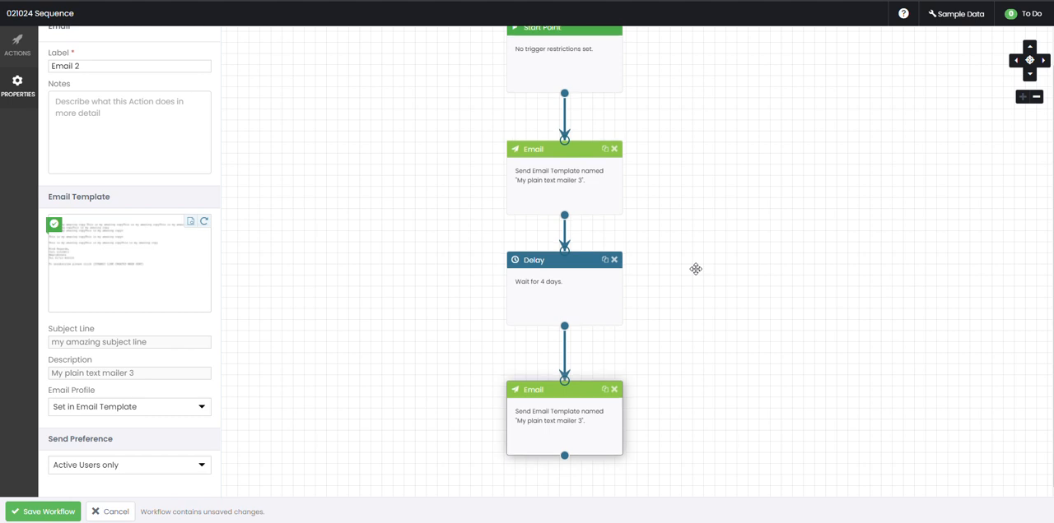
# Add an End Point action below the second Email action and connect the email to it
pyautogui.scroll(1, 696, 265)
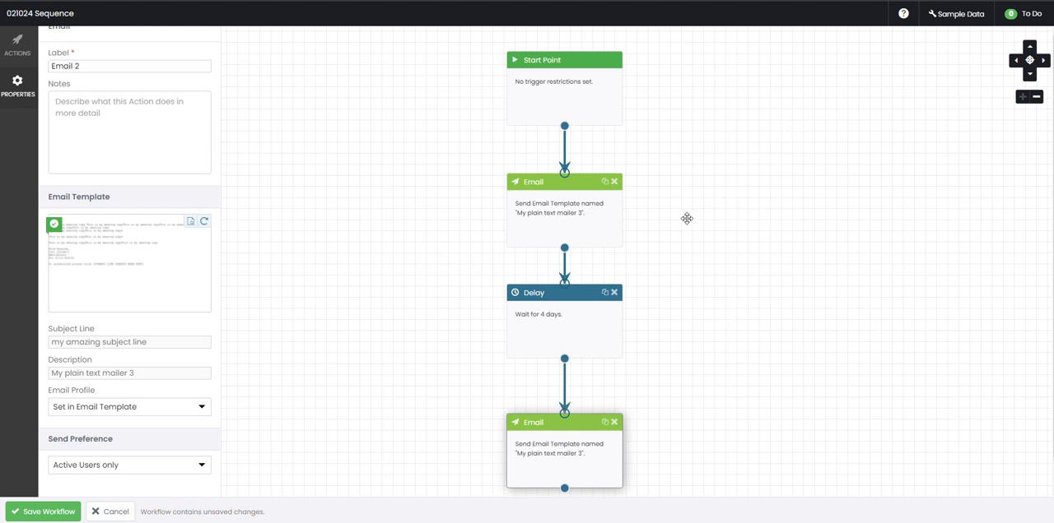
pyautogui.scroll(-1, 708, 239)
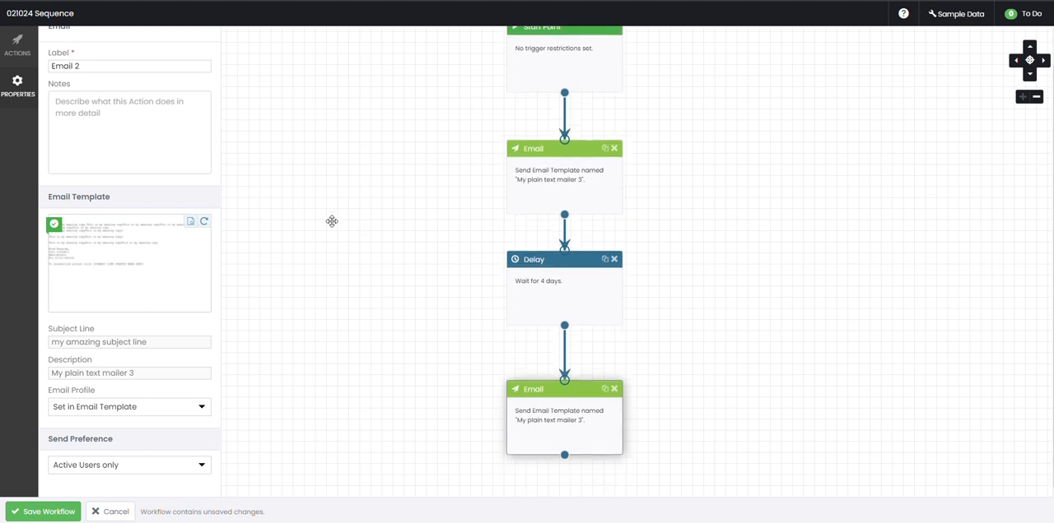
pyautogui.click(17, 45)
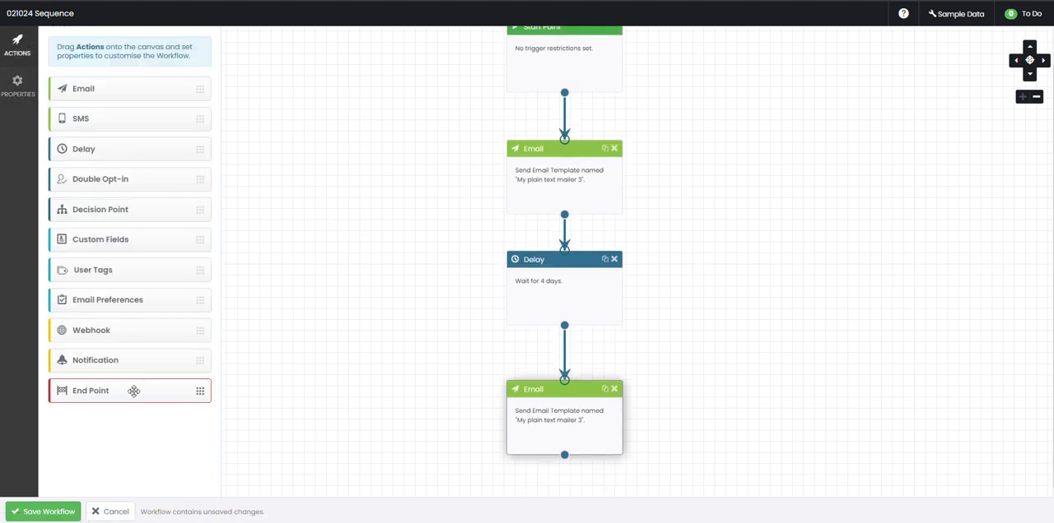
pyautogui.moveTo(133, 391); pyautogui.dragTo(557, 477)
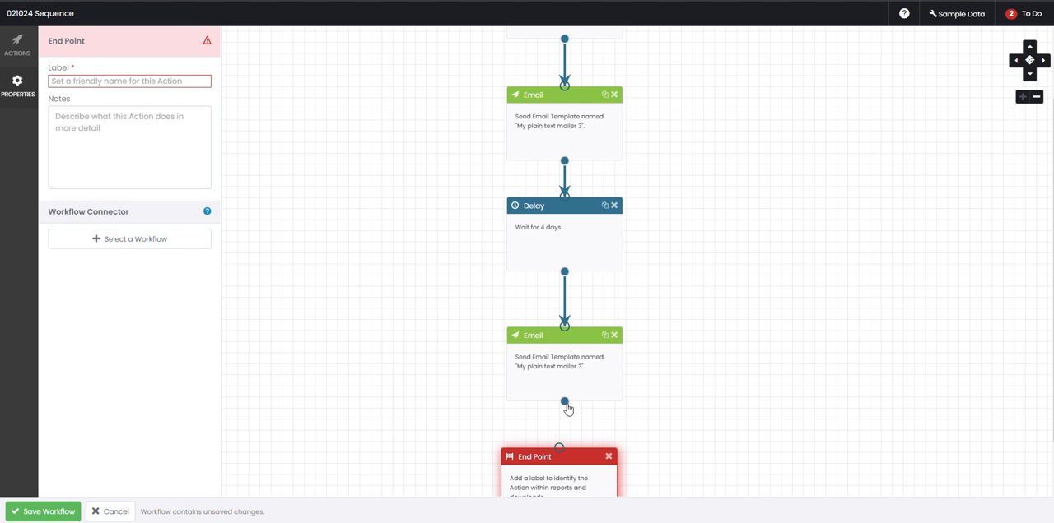
pyautogui.moveTo(564, 403); pyautogui.dragTo(560, 461)
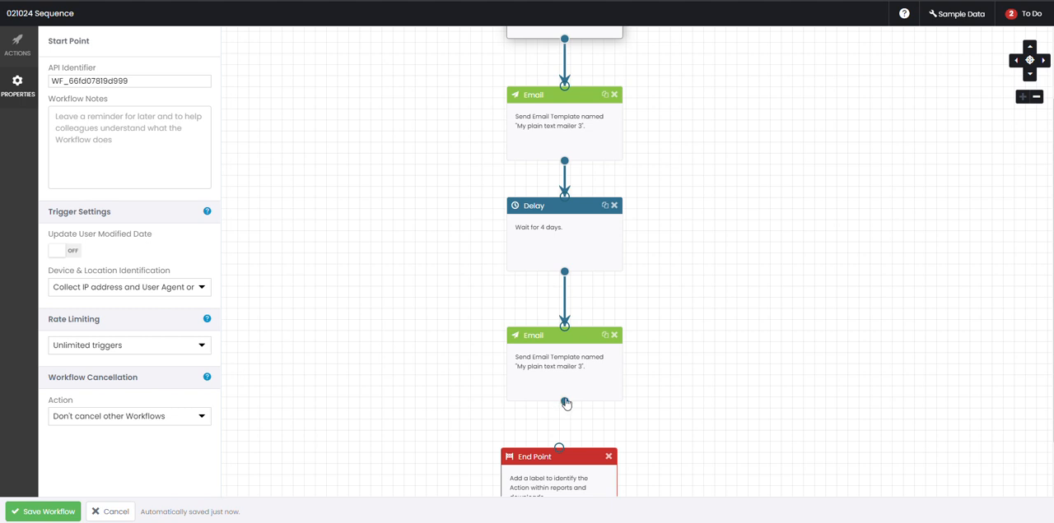
# Label the End Point action "ST"
pyautogui.click(560, 459)
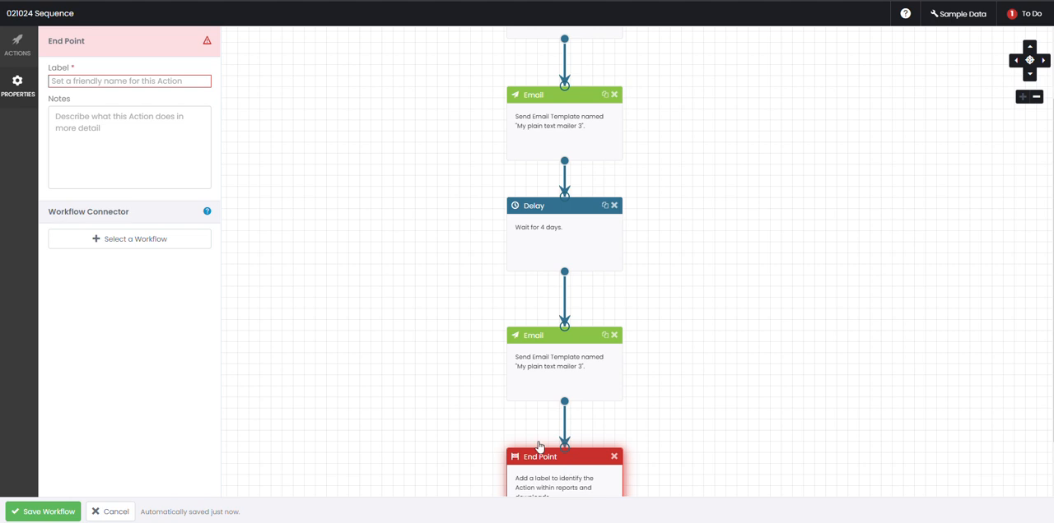
pyautogui.write('STOP')
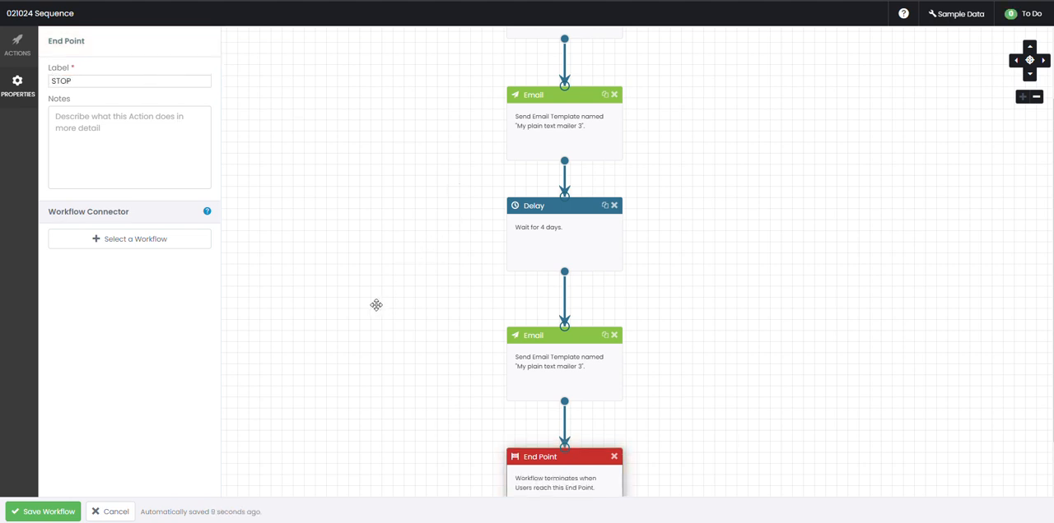
pyautogui.click(375, 305)
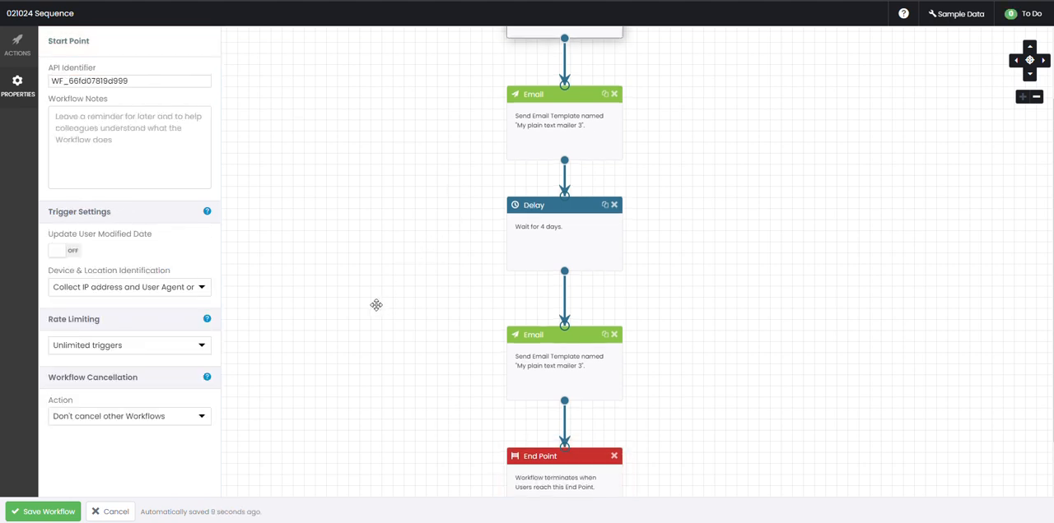
# Save the finished workflow and set it to active so that its processing is enabled
pyautogui.scroll(-1, 375, 305)
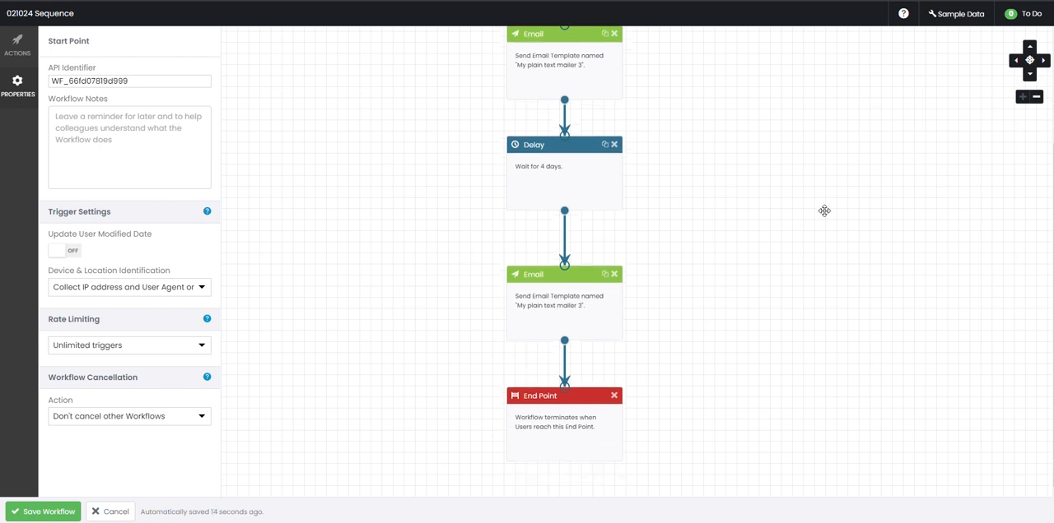
pyautogui.scroll(2, 824, 211)
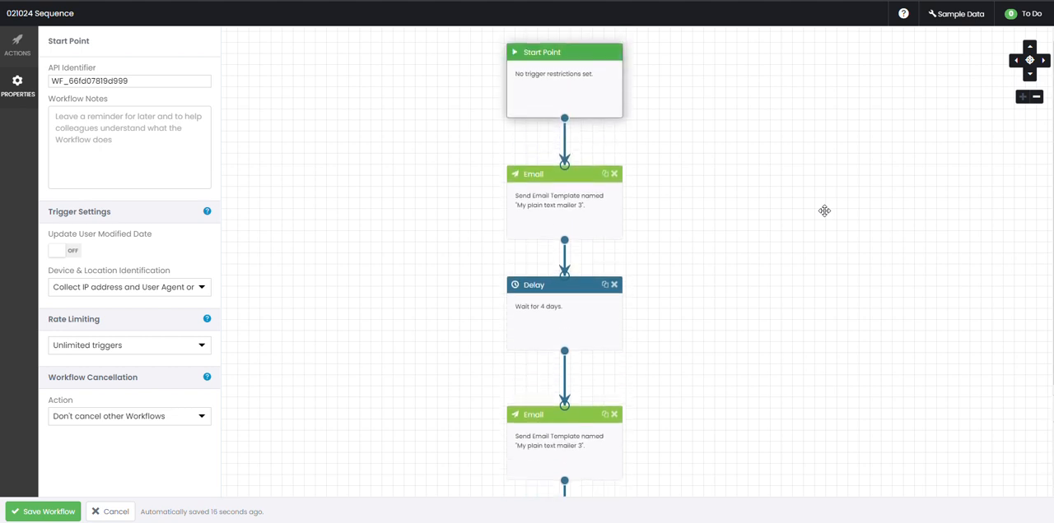
pyautogui.scroll(-2, 717, 211)
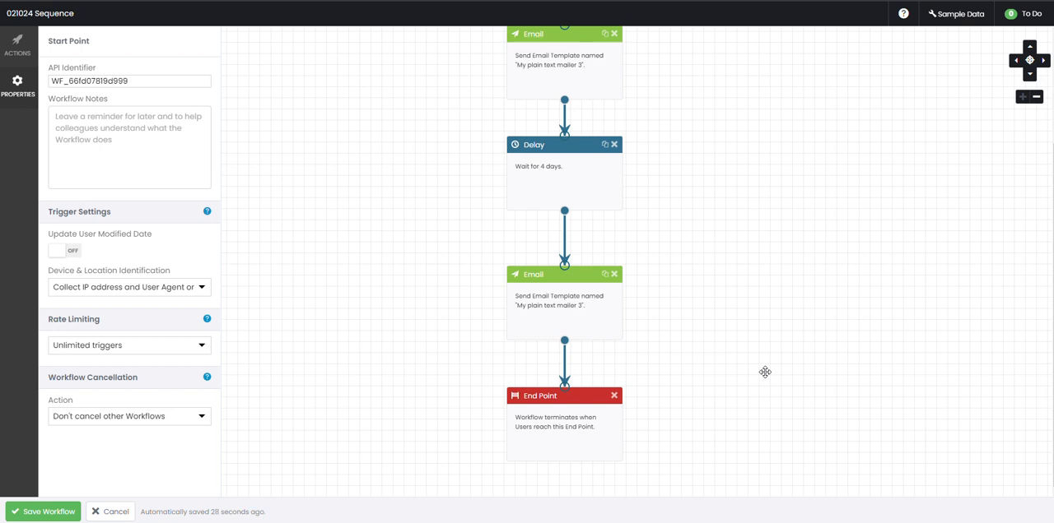
pyautogui.scroll(3, 765, 372)
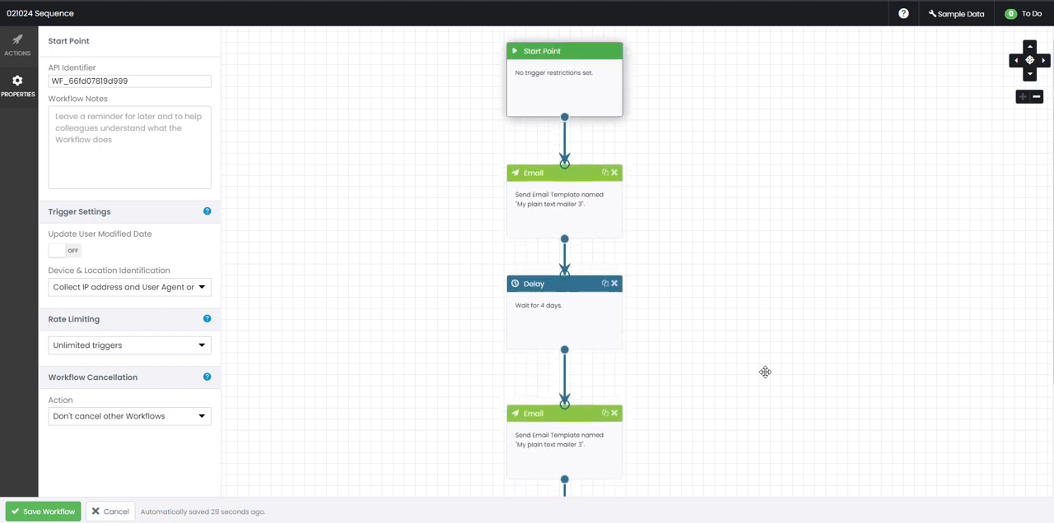
pyautogui.scroll(-3, 765, 372)
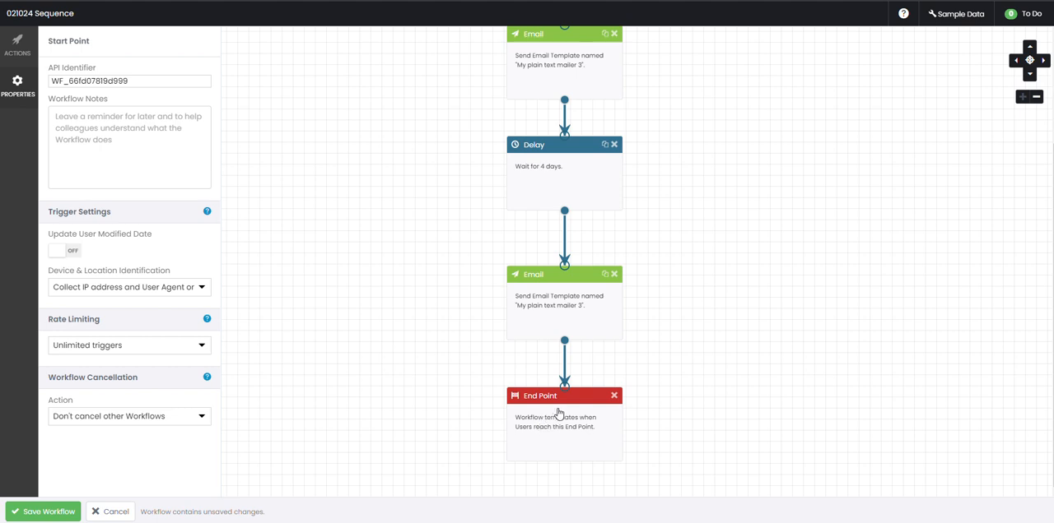
pyautogui.scroll(3, 556, 410)
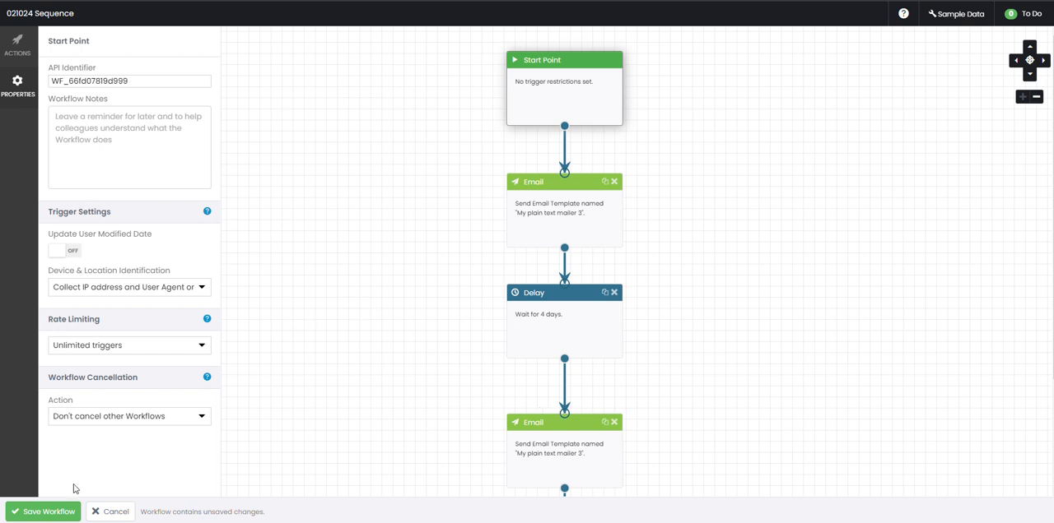
pyautogui.click(51, 511)
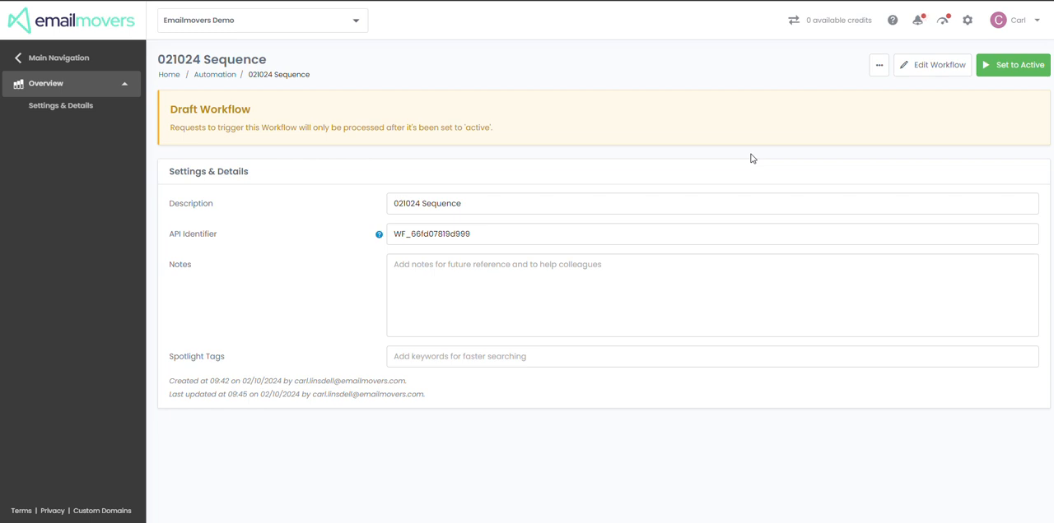
pyautogui.click(1009, 67)
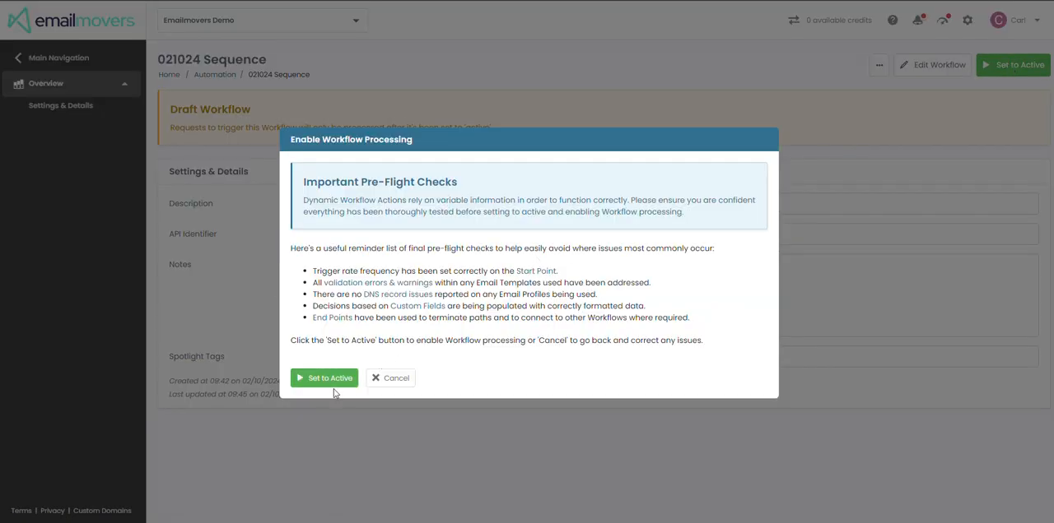
pyautogui.click(330, 379)
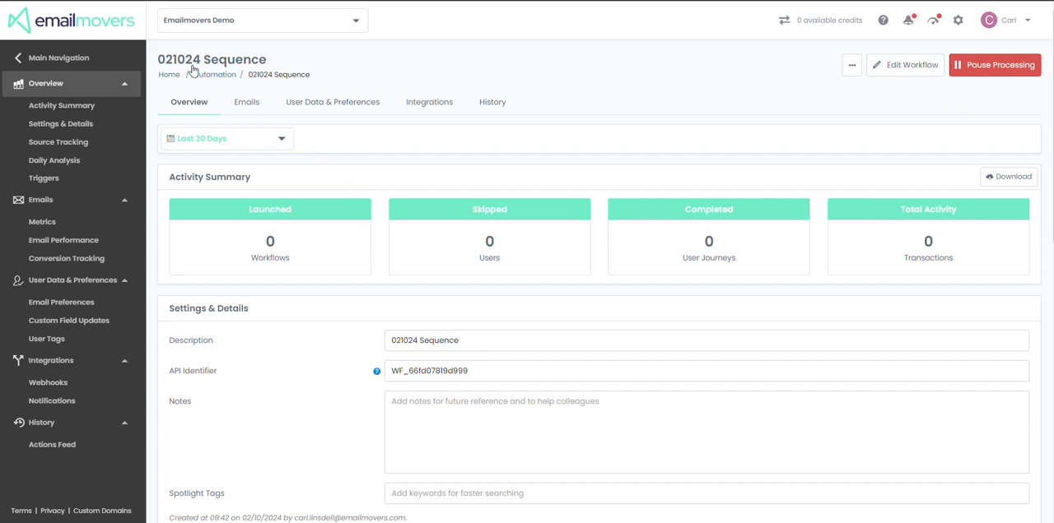
# Start a new workflow launch from the Automation area and choose "021024 Sequence" as its workflow
pyautogui.click(85, 59)
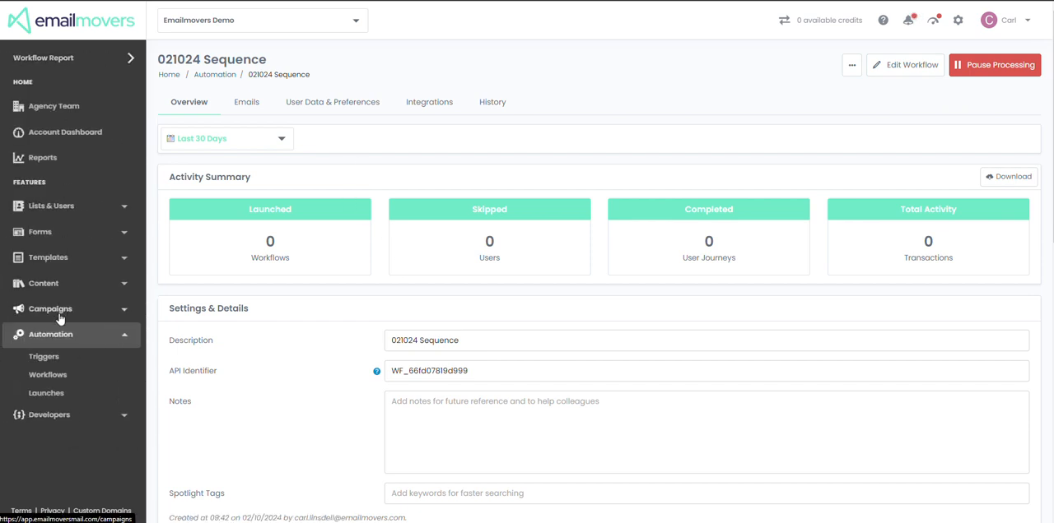
pyautogui.click(52, 338)
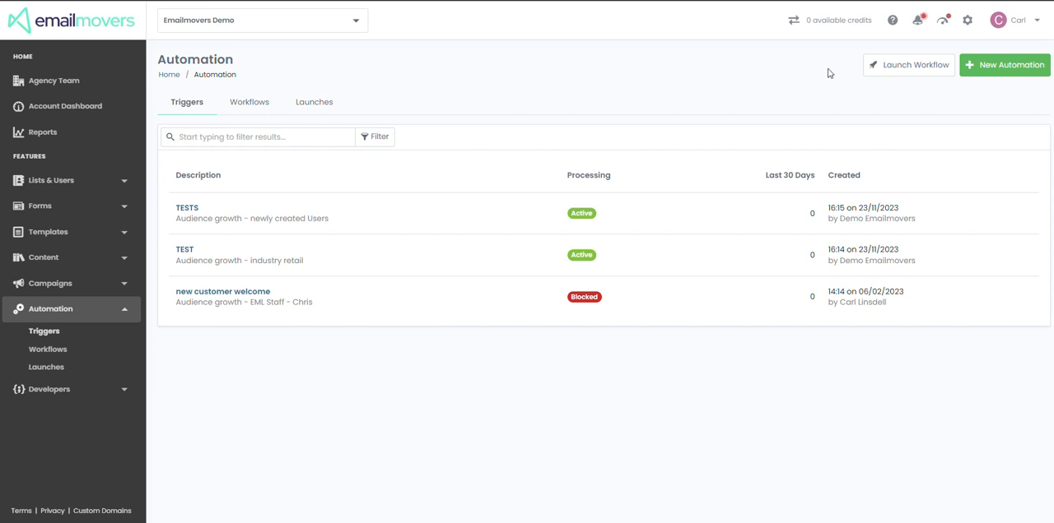
pyautogui.click(902, 72)
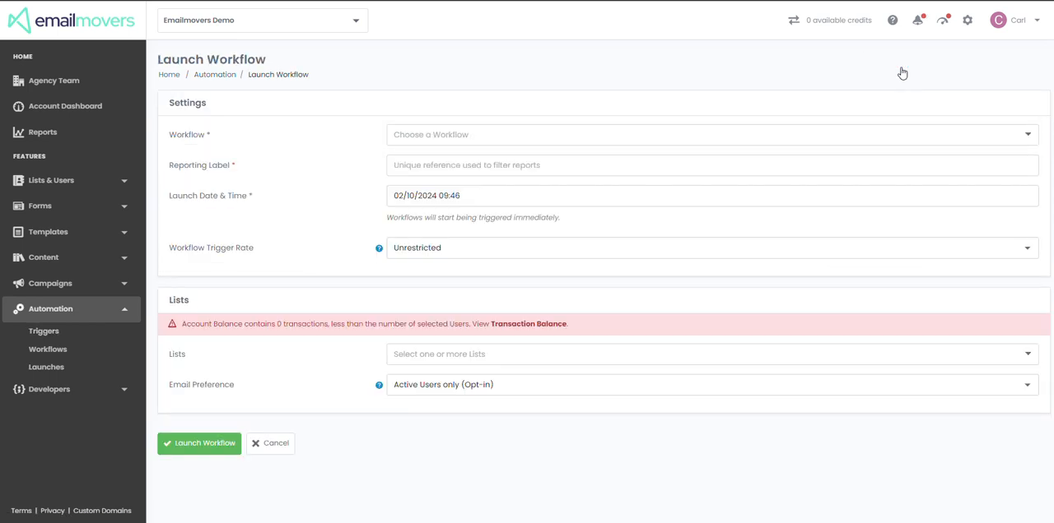
pyautogui.click(568, 132)
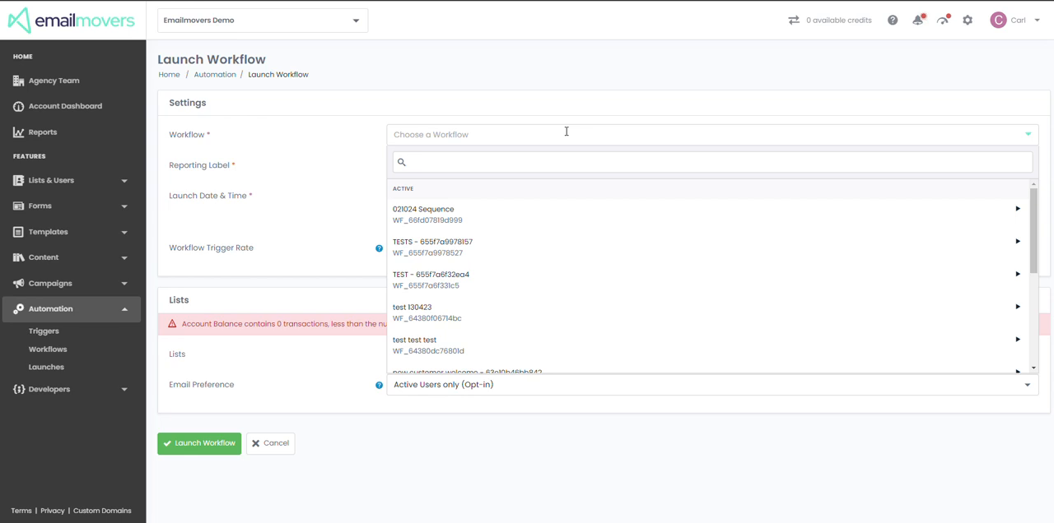
pyautogui.click(540, 221)
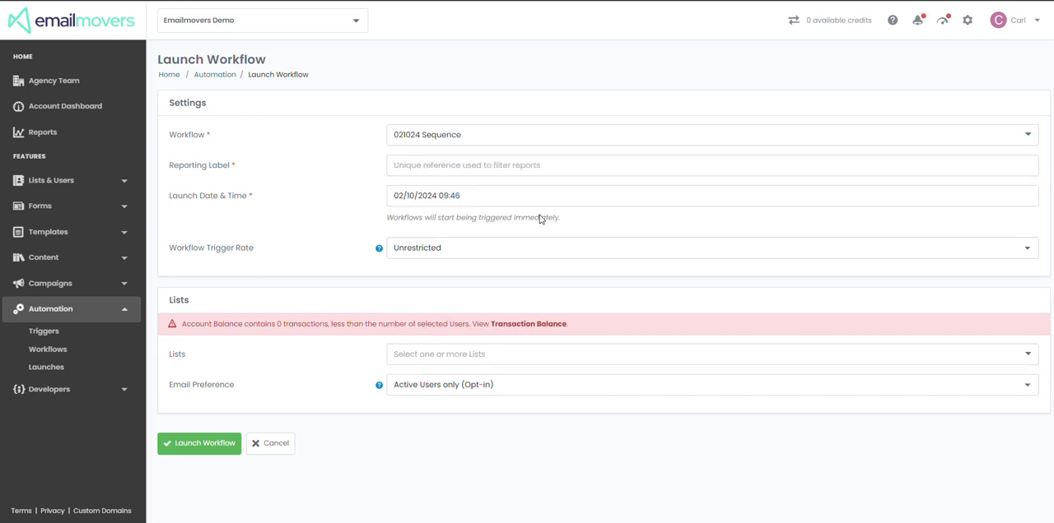
# Set the launch date and time to 02/10/2024 12:00
pyautogui.rightClick(439, 202)
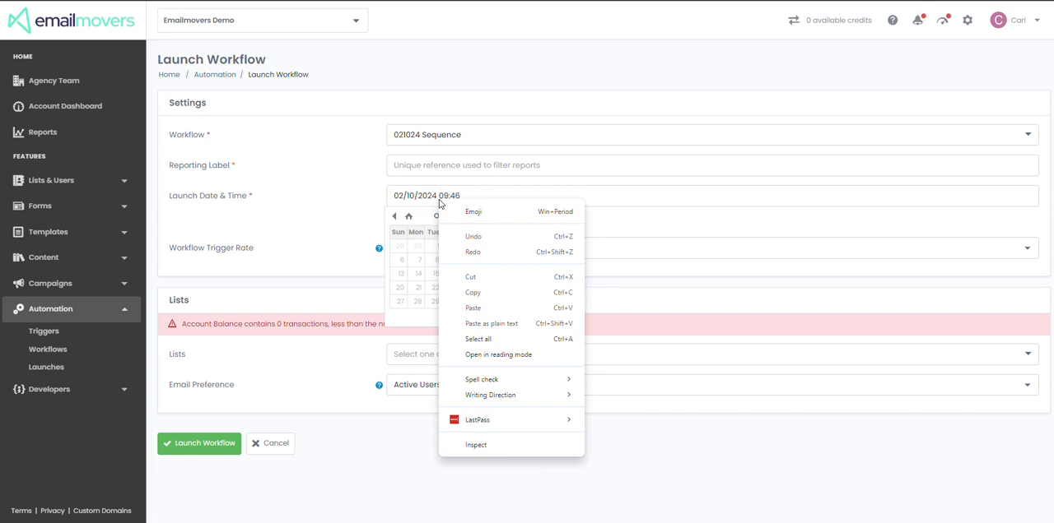
pyautogui.click(439, 199)
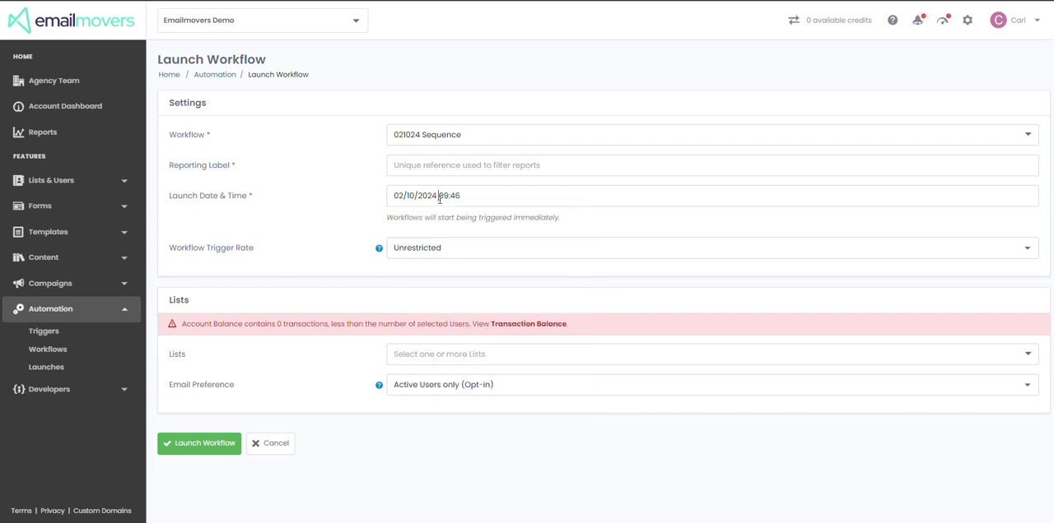
pyautogui.click(440, 200)
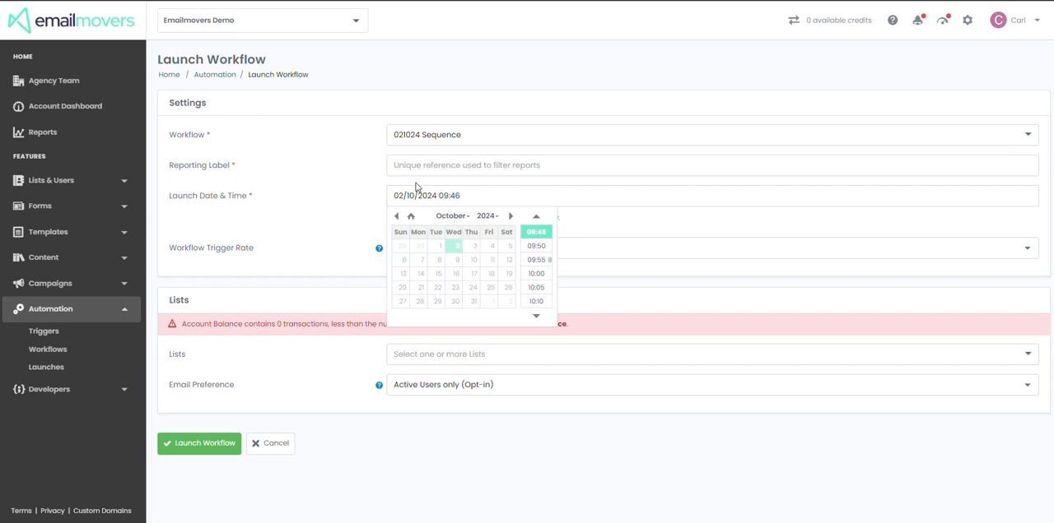
pyautogui.click(471, 194)
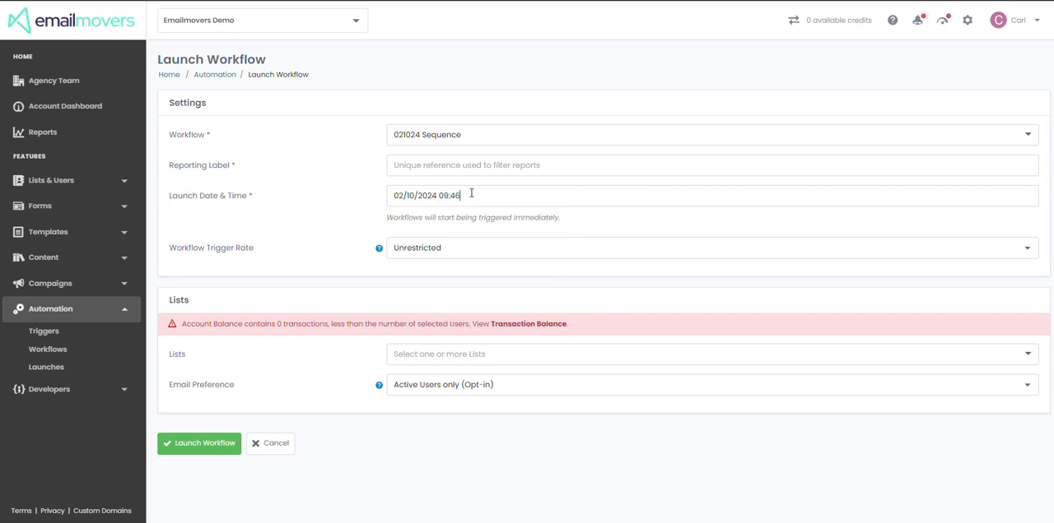
pyautogui.press('BackSpace')
pyautogui.press('BackSpace')
pyautogui.press('BackSpace')
pyautogui.press('BackSpace')
pyautogui.press('BackSpace')
pyautogui.press('BackSpace')
pyautogui.write('1200')
pyautogui.press('Left')
pyautogui.press('Left')
pyautogui.write(':')
pyautogui.click(333, 223)
# Limit the workflow trigger rate to 1,000 per hour and select the "DS Integration Test" list as recipients
pyautogui.click(403, 247)
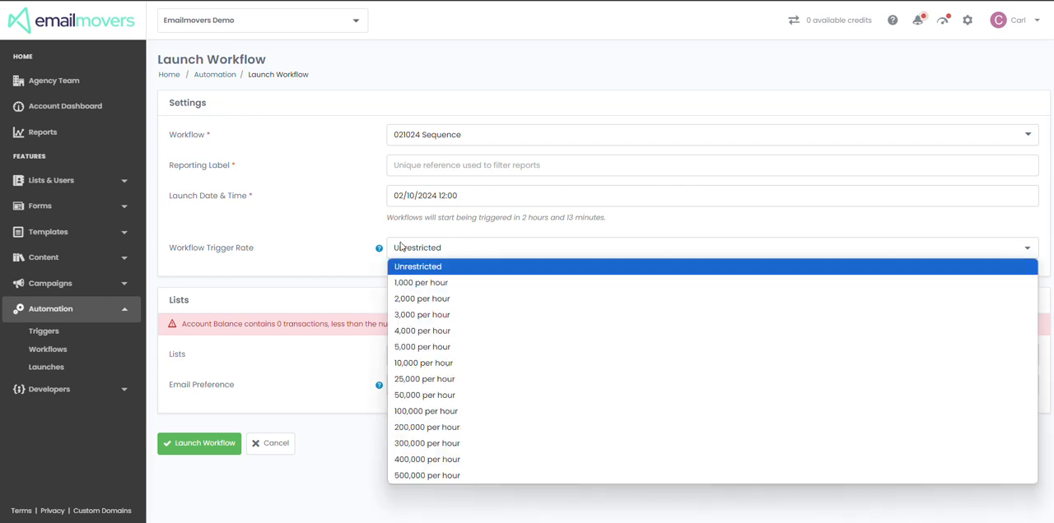
pyautogui.click(435, 284)
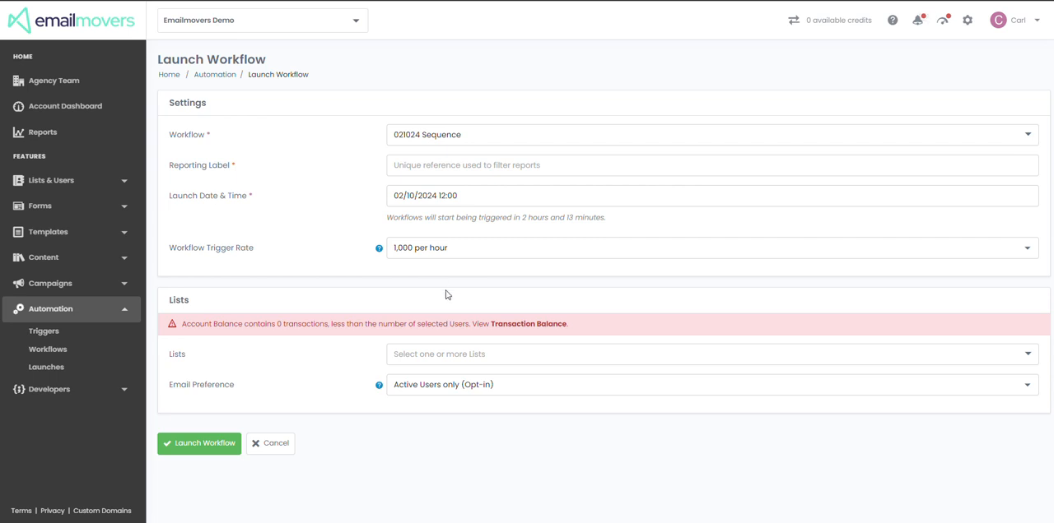
pyautogui.click(481, 352)
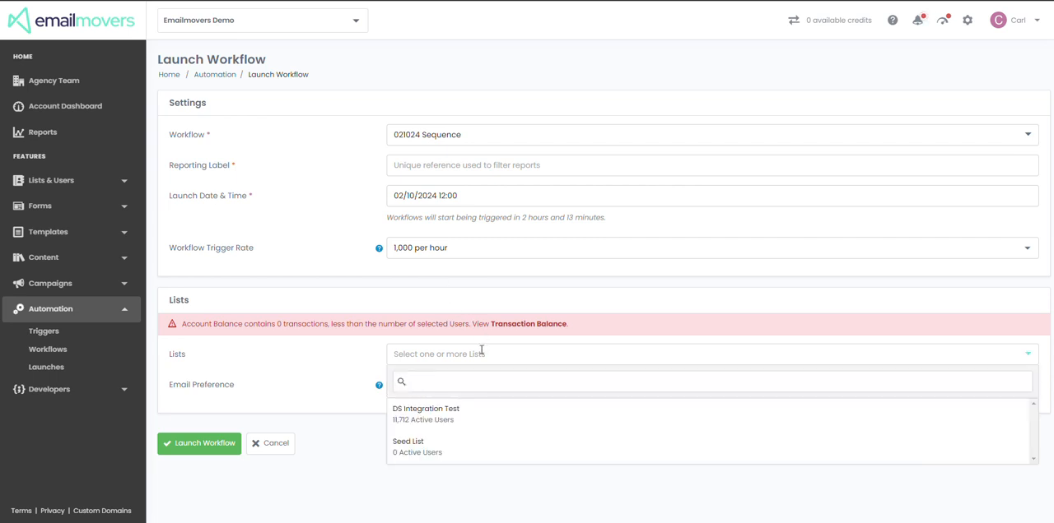
pyautogui.moveTo(494, 407)
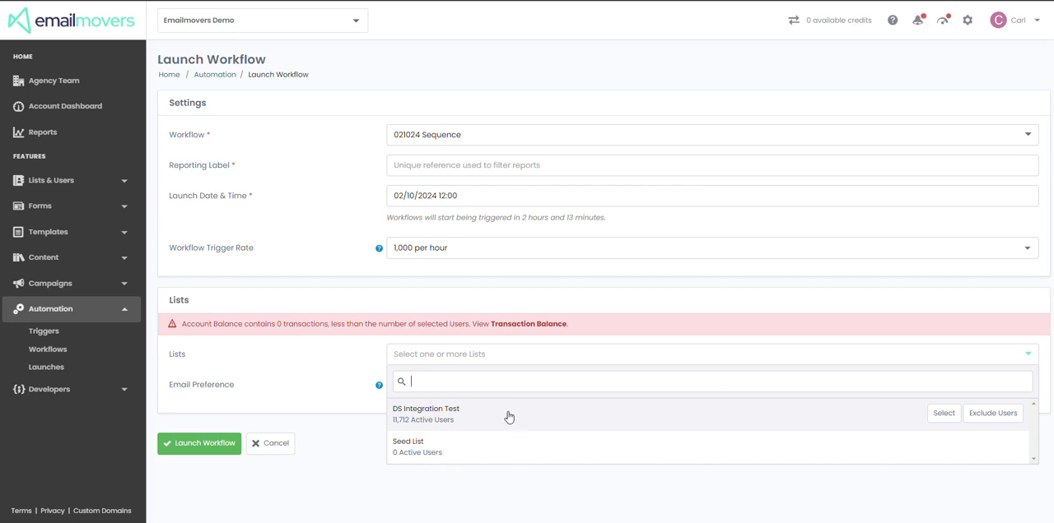
pyautogui.click(943, 414)
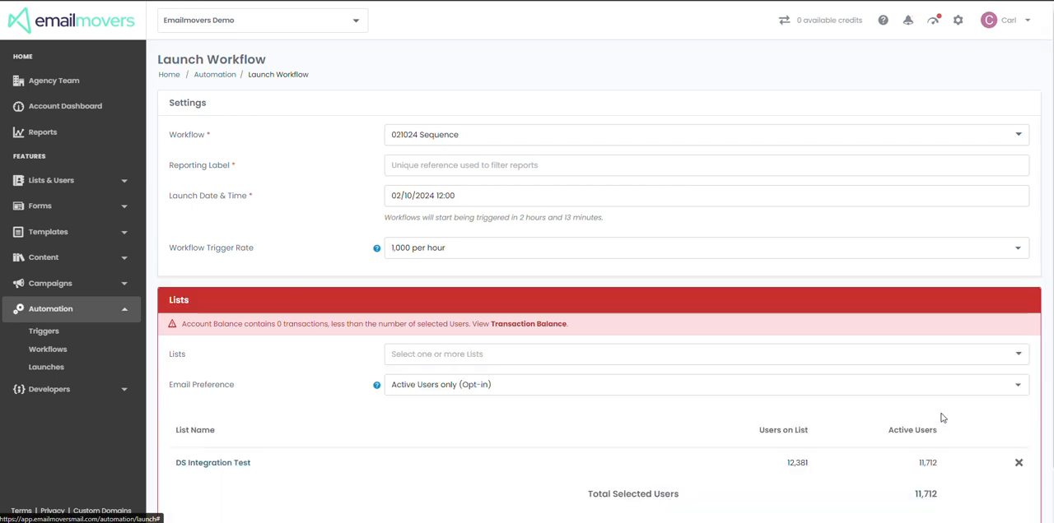
pyautogui.scroll(-1, 633, 301)
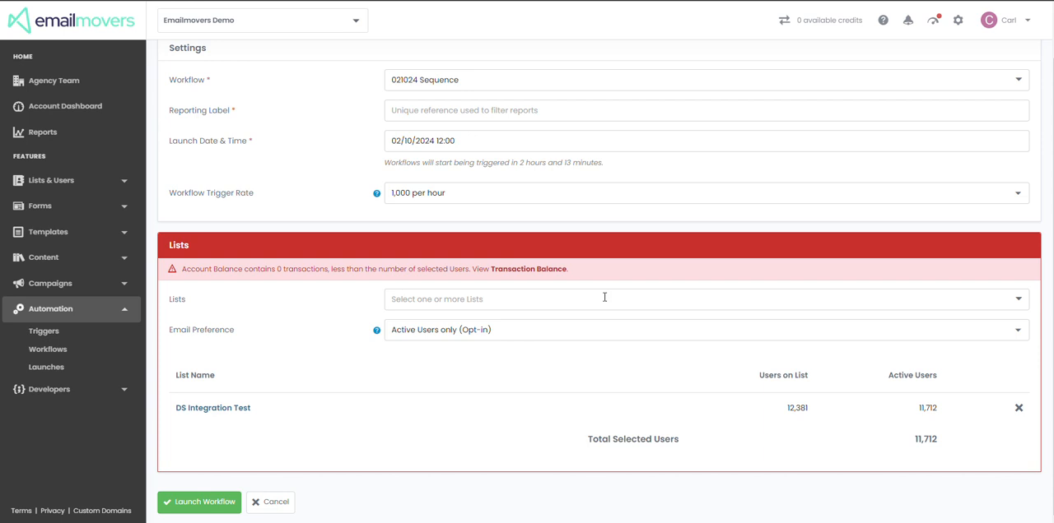